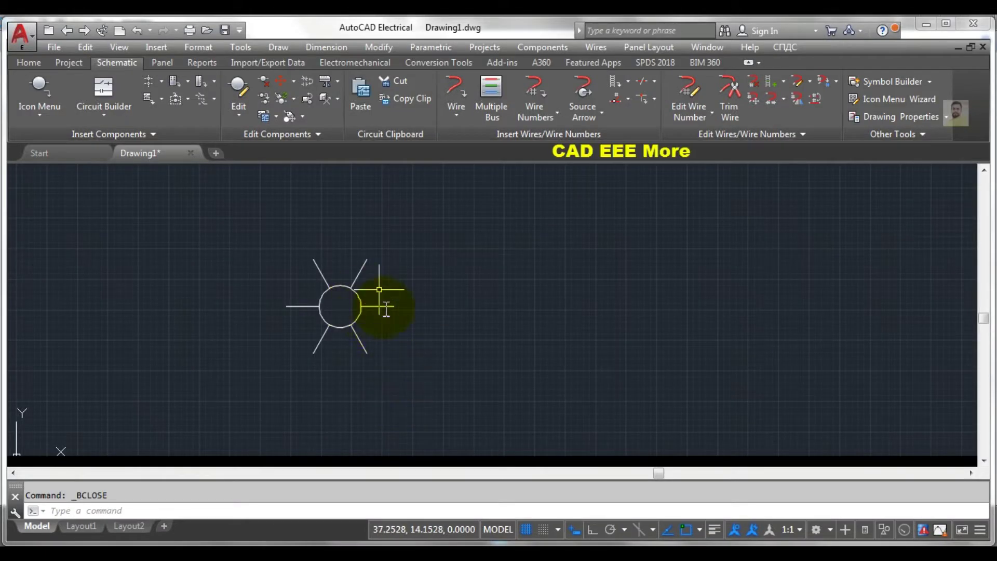
Window-select and erase the old sun symbol.
{"action": "left_click", "coordinate": [408, 361]}
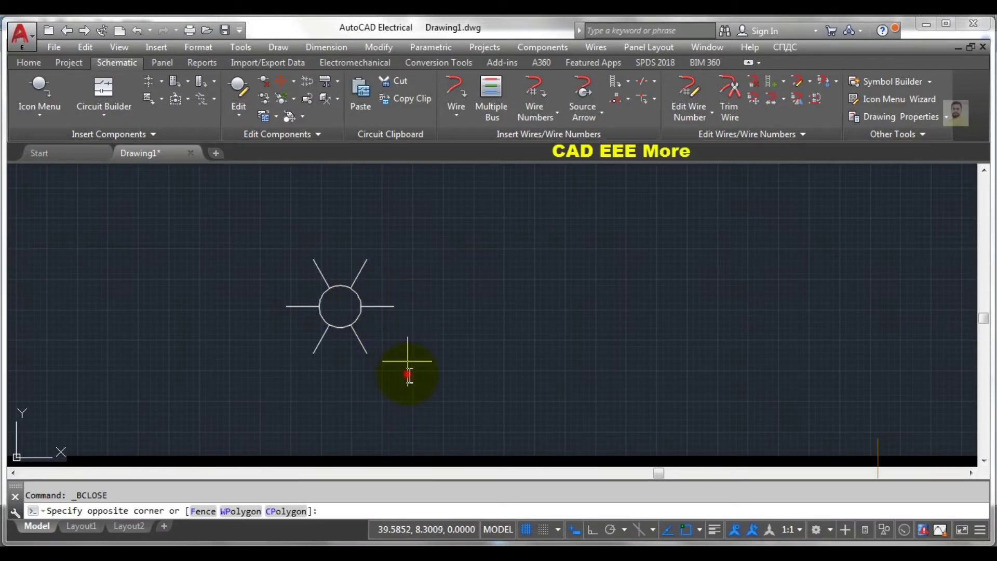
{"action": "left_click", "coordinate": [269, 252]}
{"action": "key", "text": "Delete"}
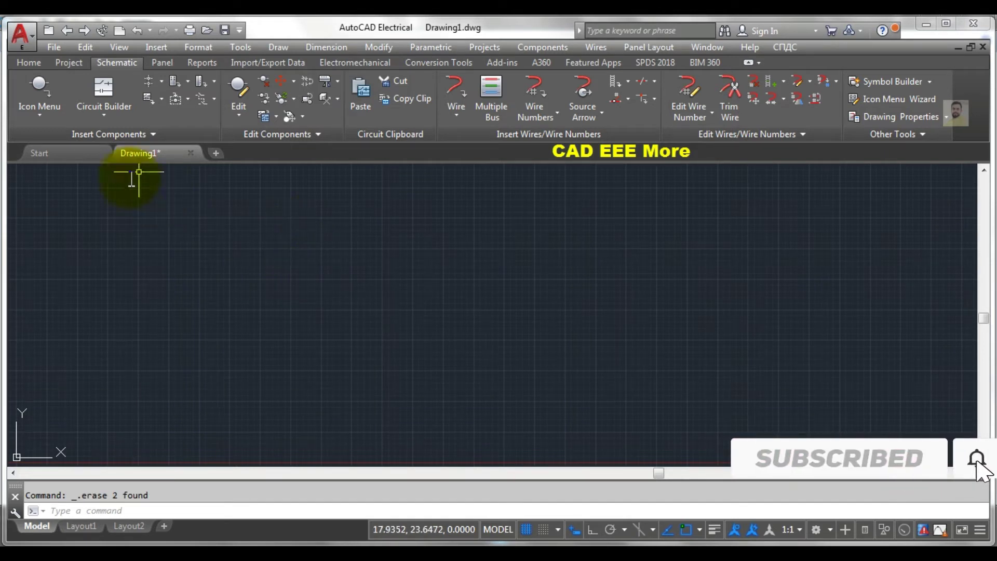
Draw a new circle with one horizontal ray extending right from its edge.
{"action": "left_click", "coordinate": [29, 60]}
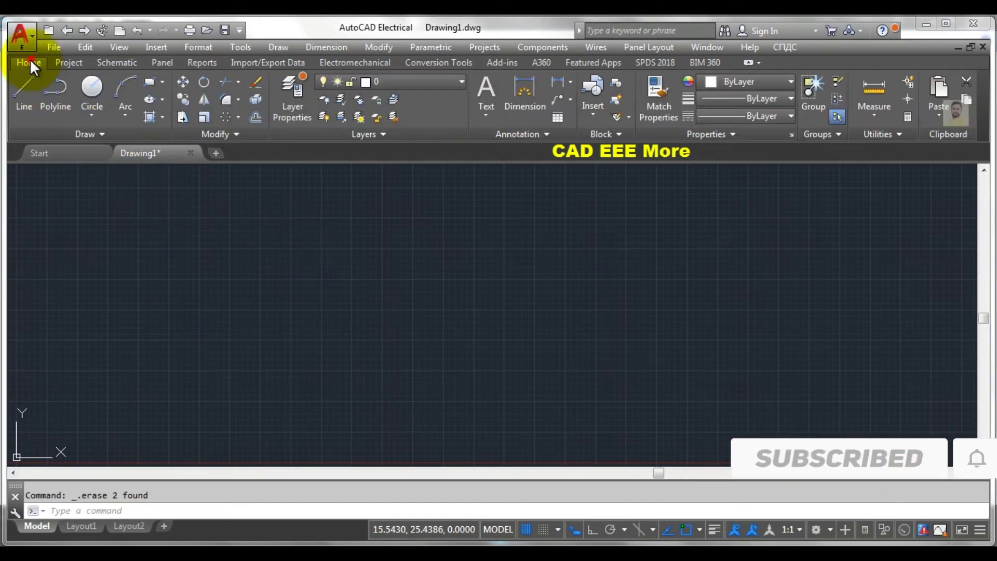
{"action": "left_click", "coordinate": [94, 92]}
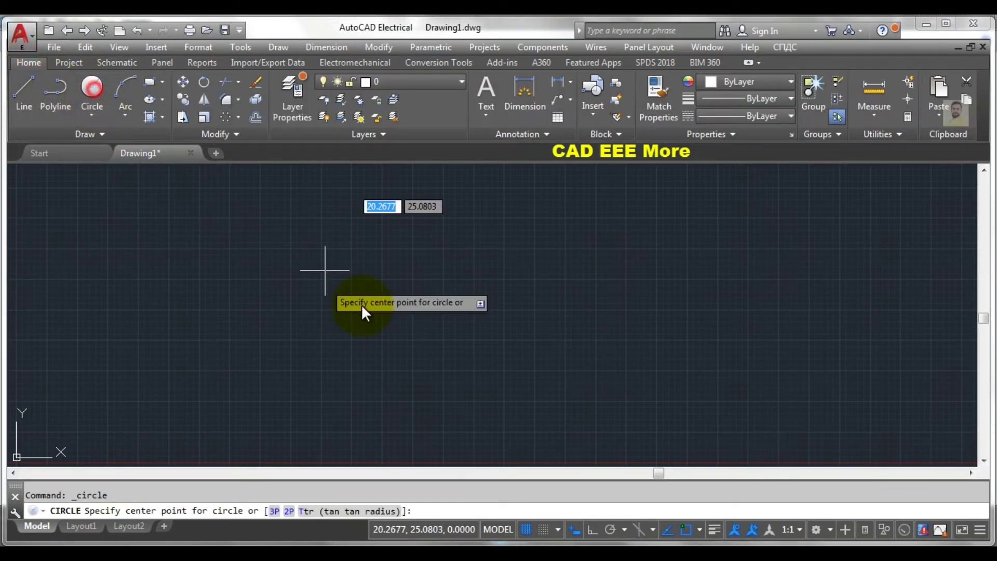
{"action": "left_click", "coordinate": [391, 323]}
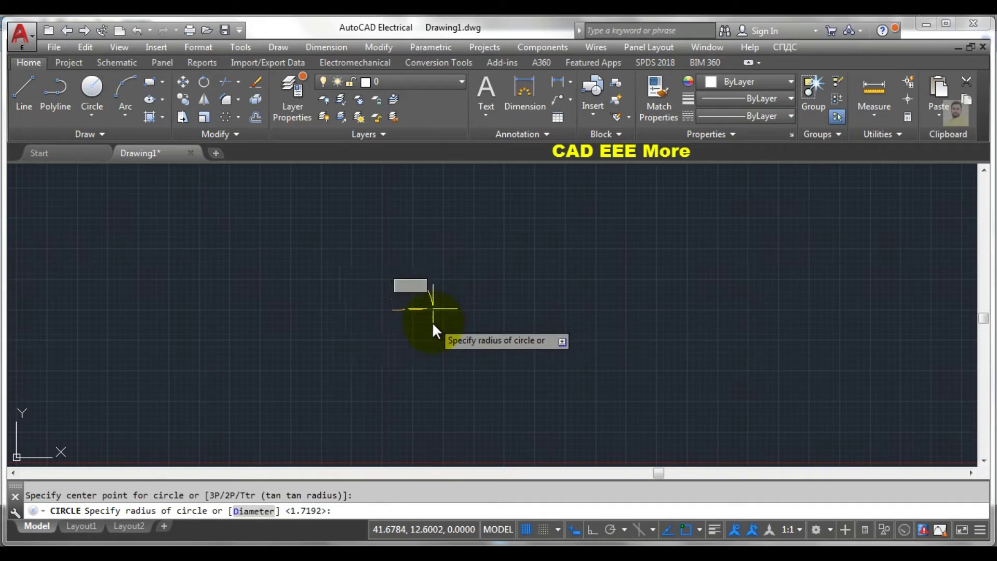
{"action": "left_click", "coordinate": [432, 321]}
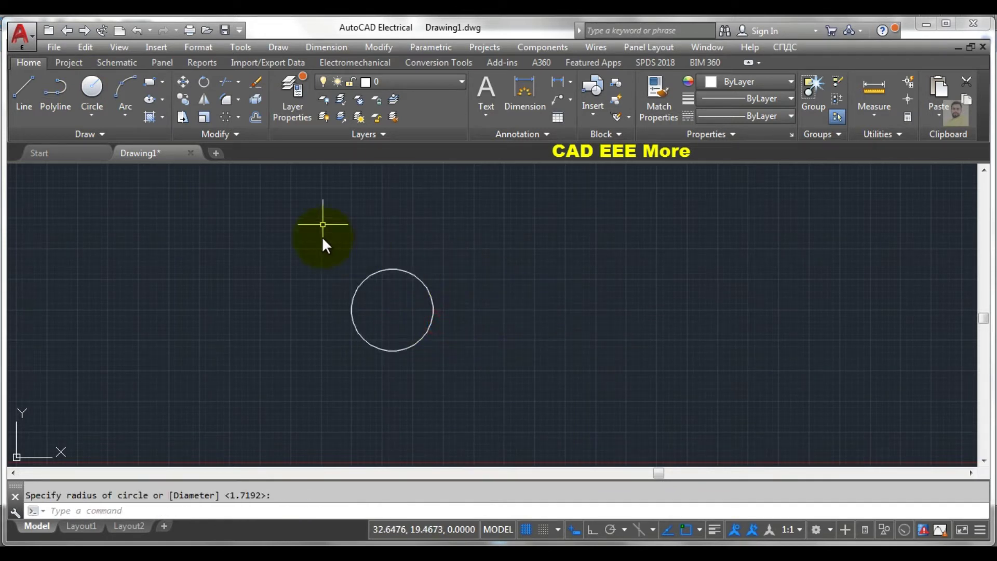
{"action": "left_click", "coordinate": [21, 91]}
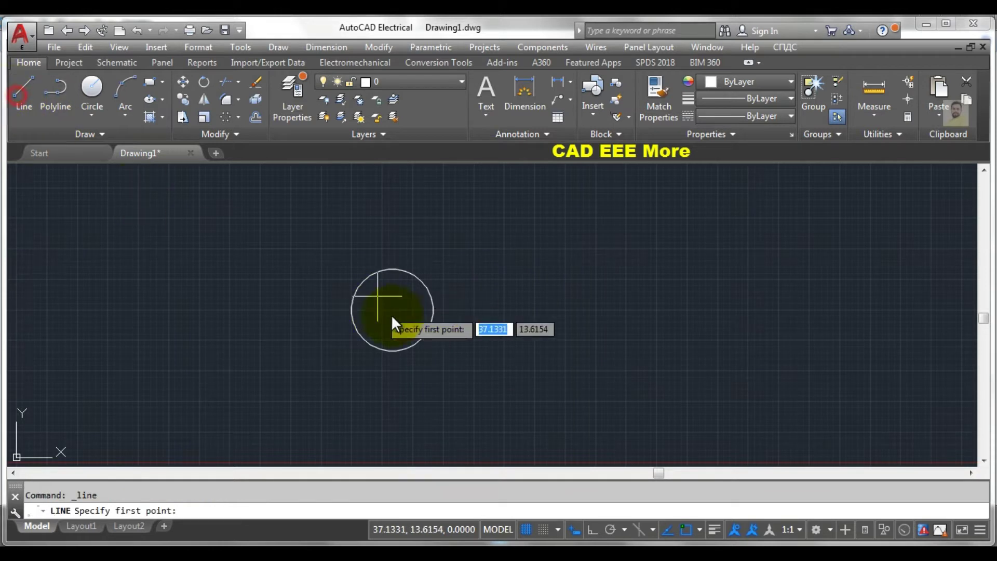
{"action": "left_click", "coordinate": [432, 322]}
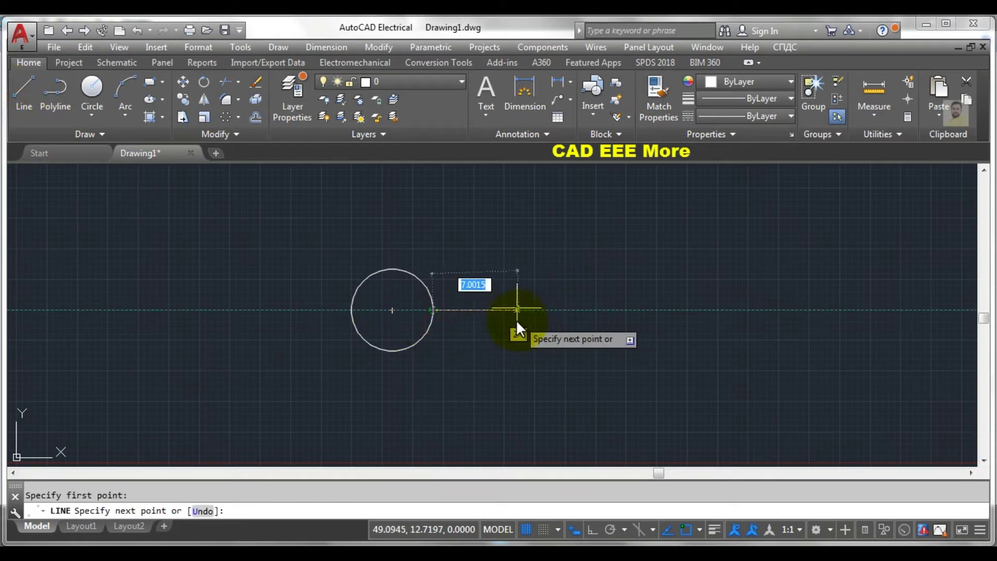
{"action": "left_click", "coordinate": [502, 323]}
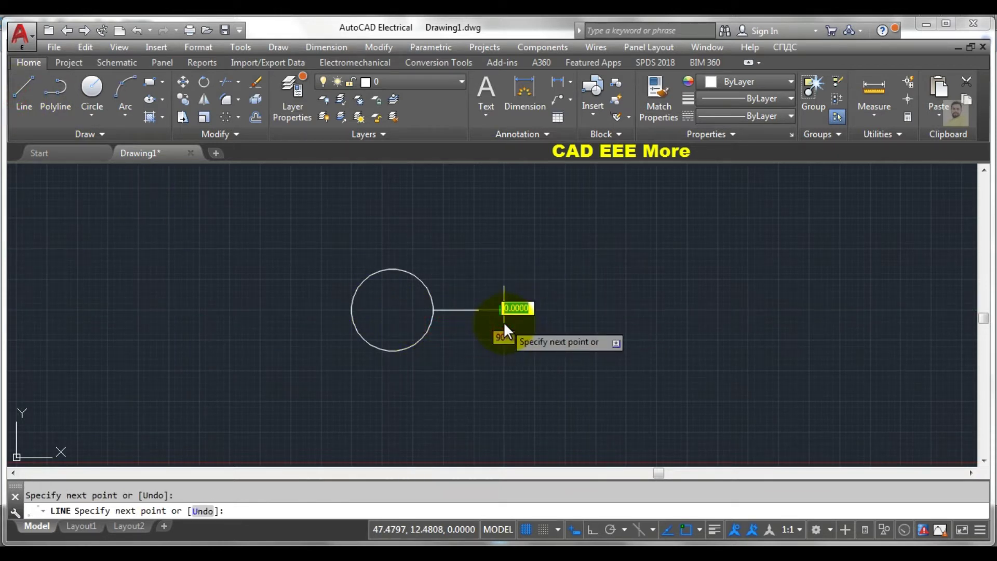
{"action": "key", "text": "Escape"}
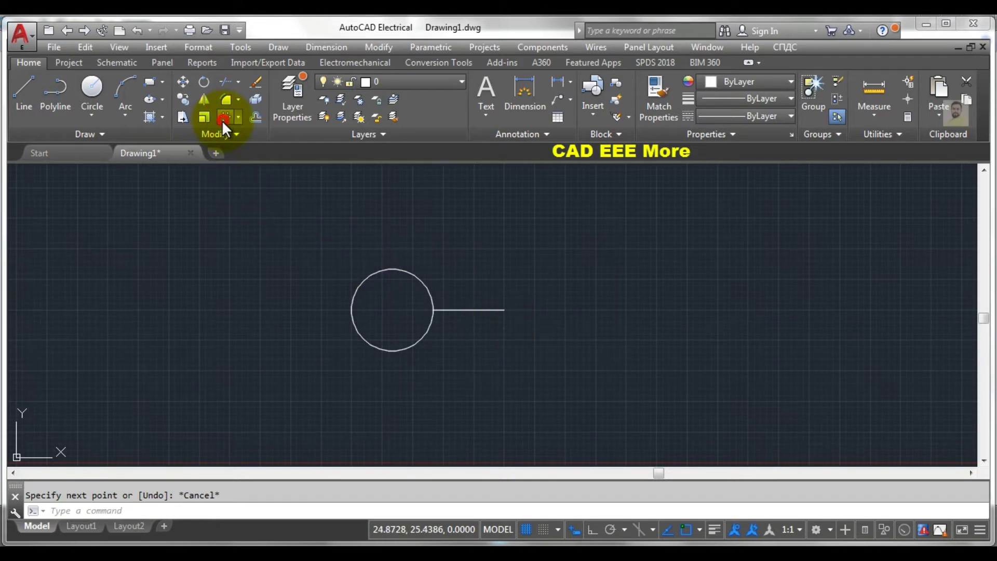
Polar-array the ray into six evenly spaced copies around the circle centre, then recentre the view.
{"action": "left_click", "coordinate": [223, 120]}
{"action": "left_click", "coordinate": [456, 320]}
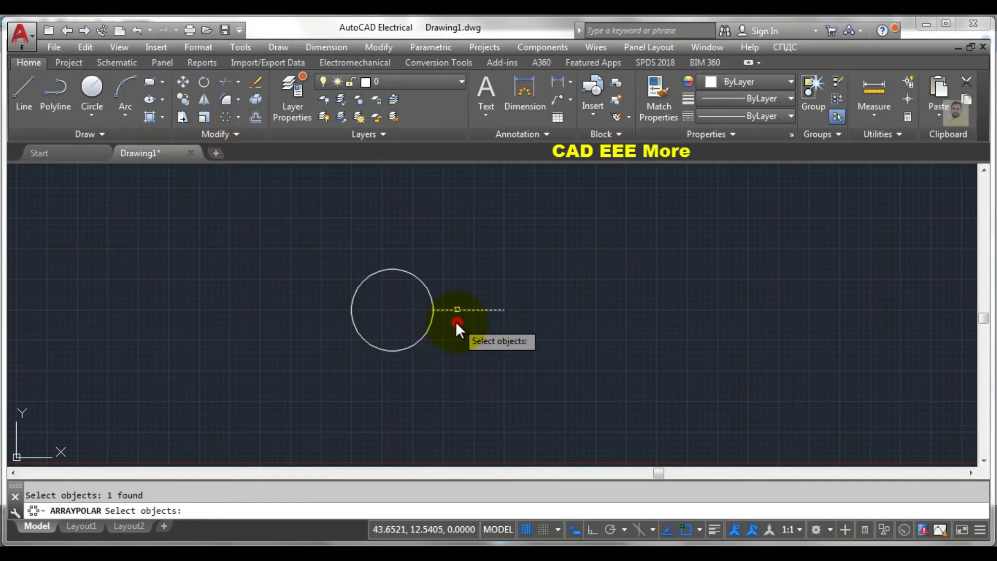
{"action": "key", "text": "Return"}
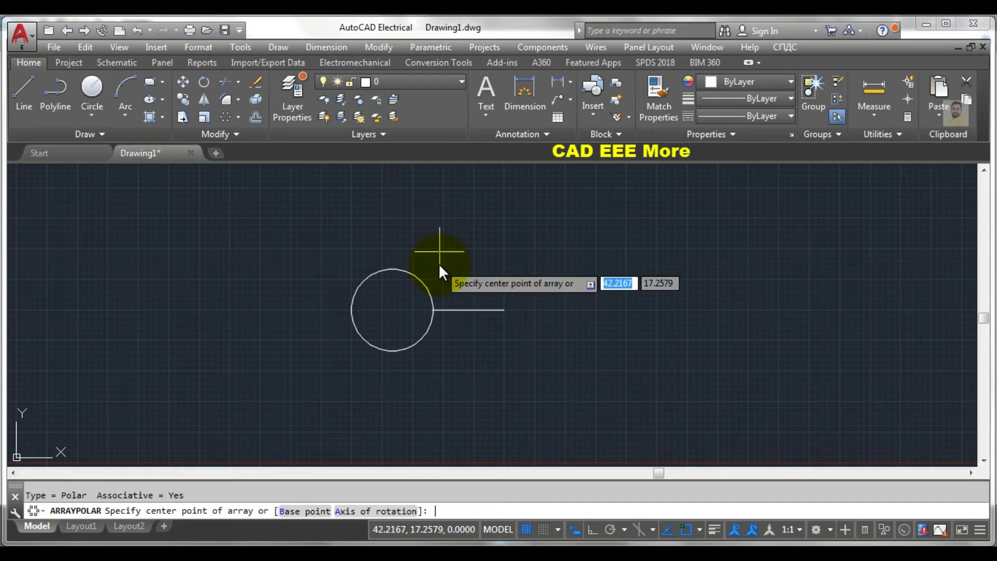
{"action": "left_click", "coordinate": [392, 321]}
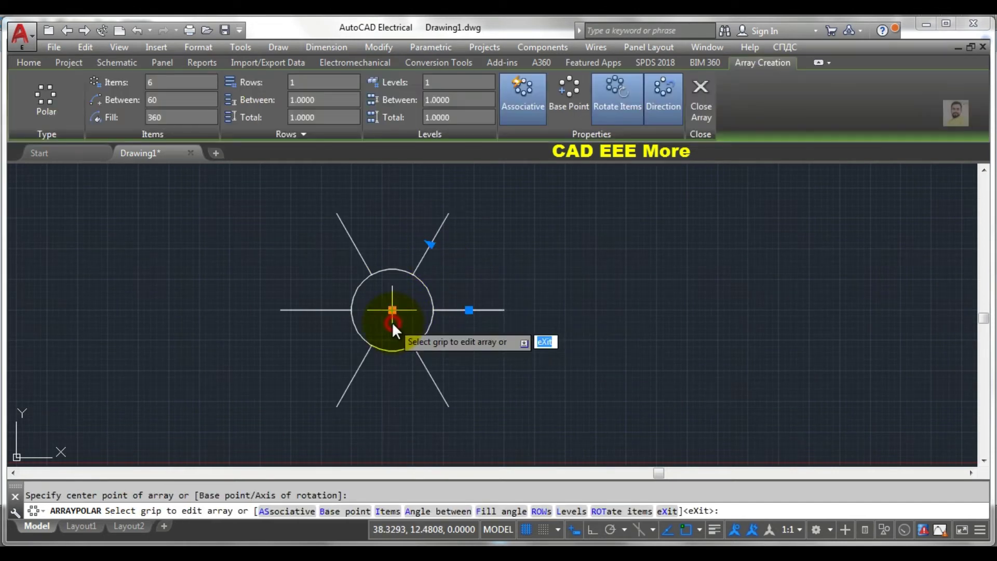
{"action": "left_click", "coordinate": [703, 99]}
{"action": "scroll", "coordinate": [456, 312], "scroll_direction": "down", "scroll_amount": 1}
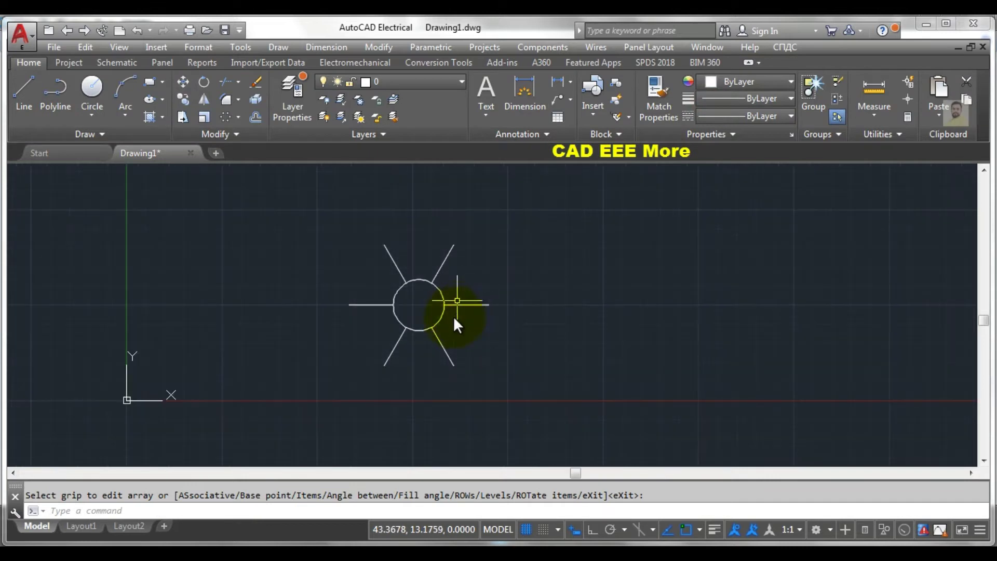
{"action": "scroll", "coordinate": [410, 326], "scroll_direction": "up", "scroll_amount": 1}
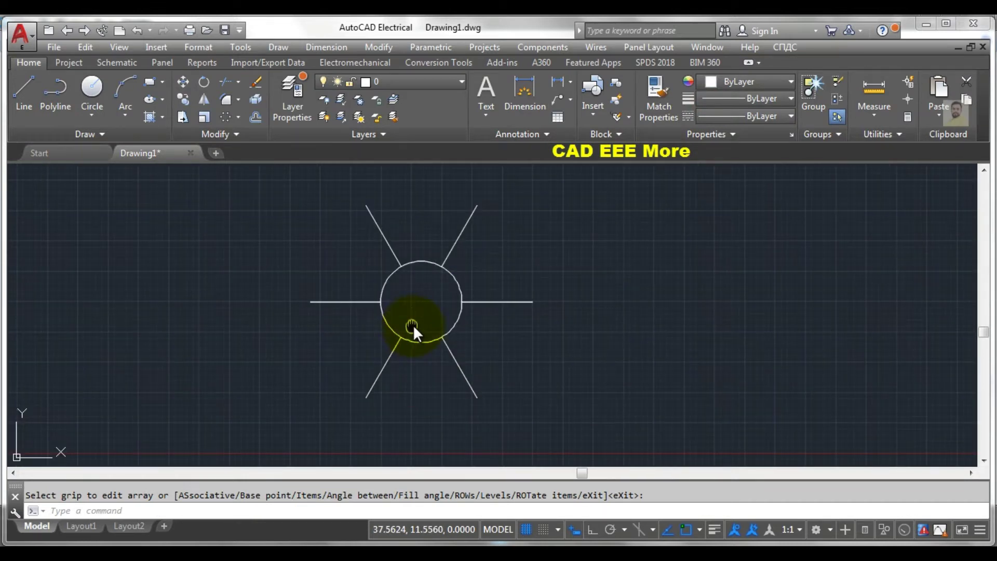
{"action": "mouse_move", "coordinate": [411, 326]}
{"action": "middle_mouse_down"}
{"action": "mouse_move", "coordinate": [491, 328]}
{"action": "mouse_move", "coordinate": [458, 329]}
{"action": "middle_mouse_up"}
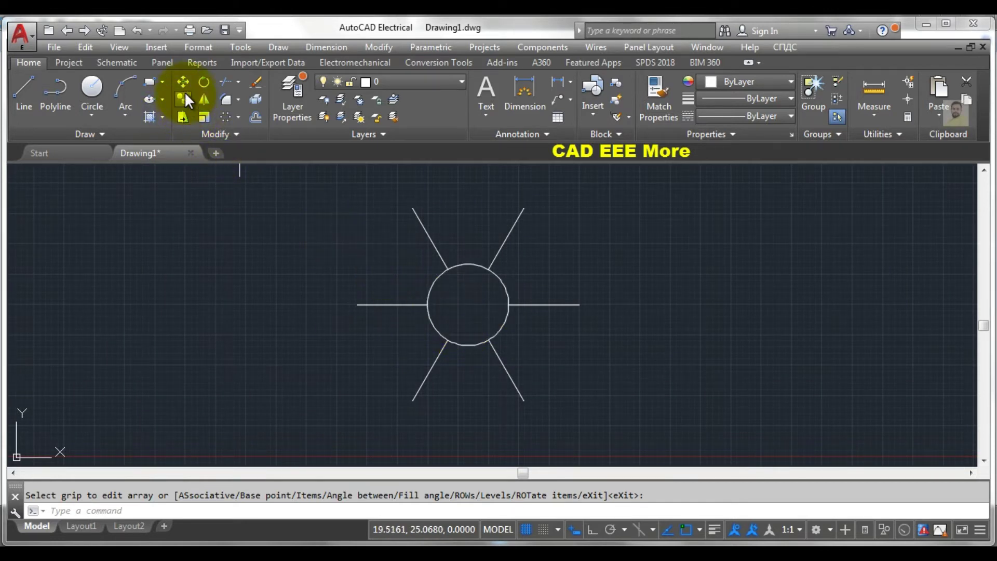
Preview the sun's 2 objects in Symbol Builder, then cancel without creating a symbol.
{"action": "left_click", "coordinate": [117, 63]}
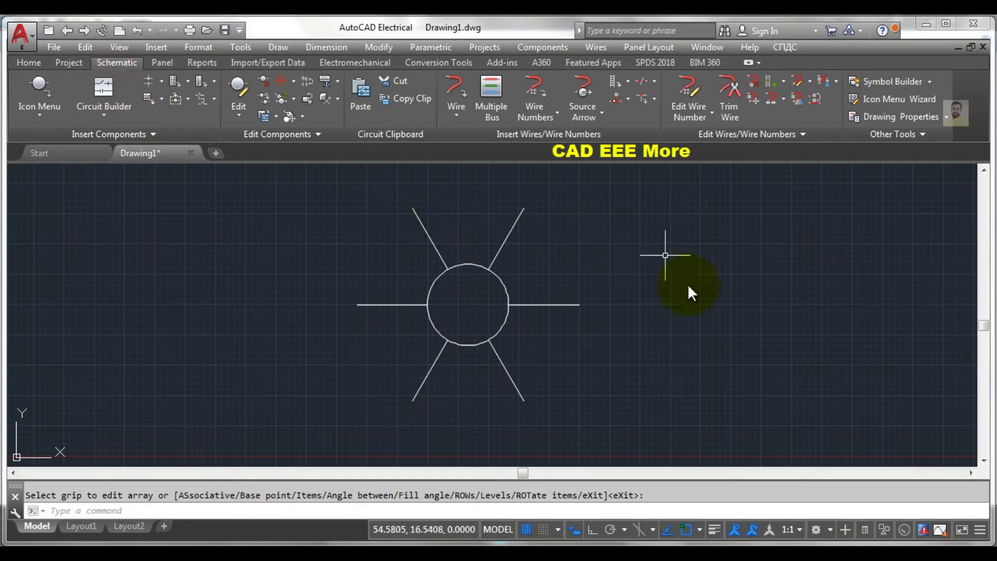
{"action": "mouse_move", "coordinate": [892, 81]}
{"action": "left_click", "coordinate": [902, 80]}
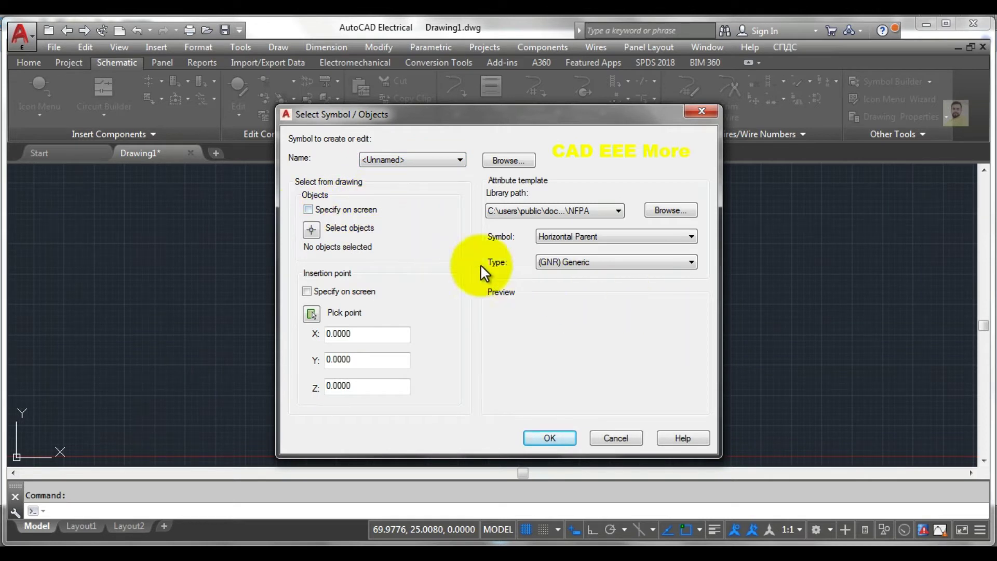
{"action": "left_click", "coordinate": [311, 230]}
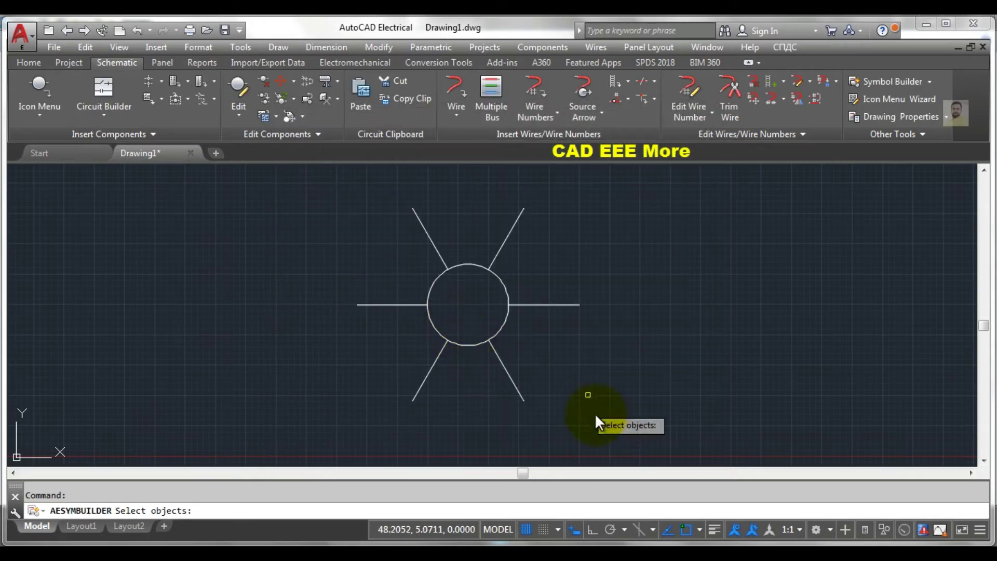
{"action": "left_click", "coordinate": [630, 413]}
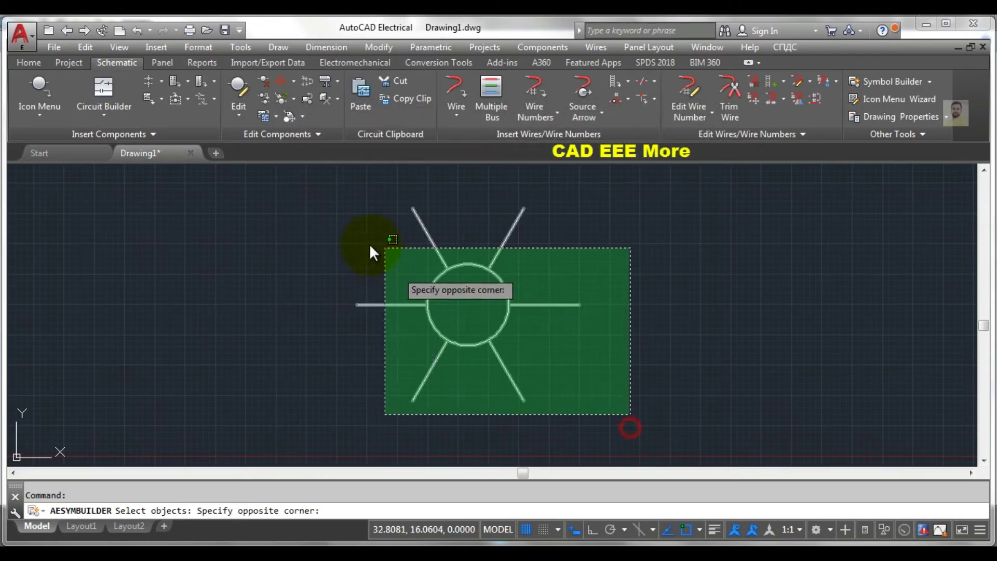
{"action": "left_click", "coordinate": [327, 204]}
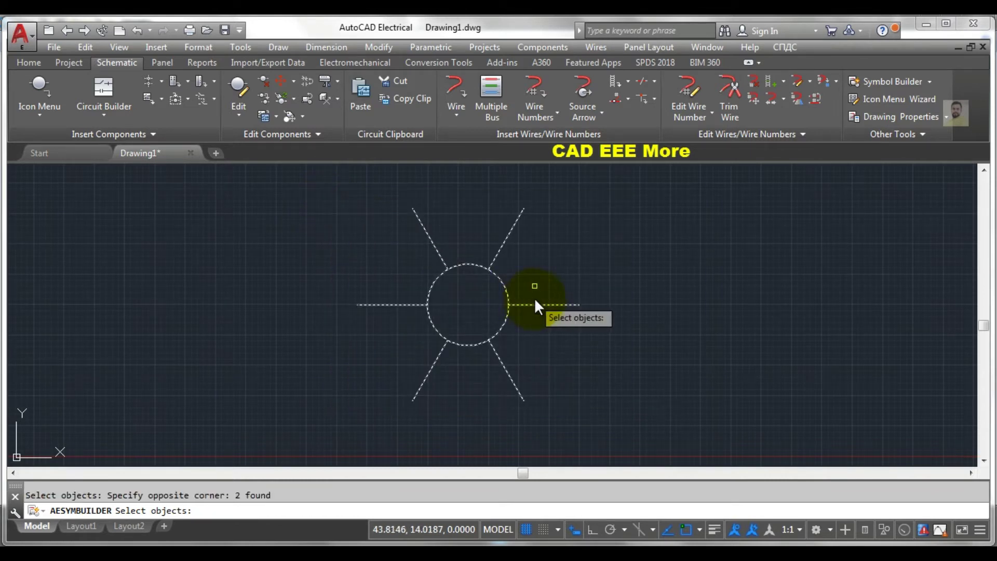
{"action": "key", "text": "Return"}
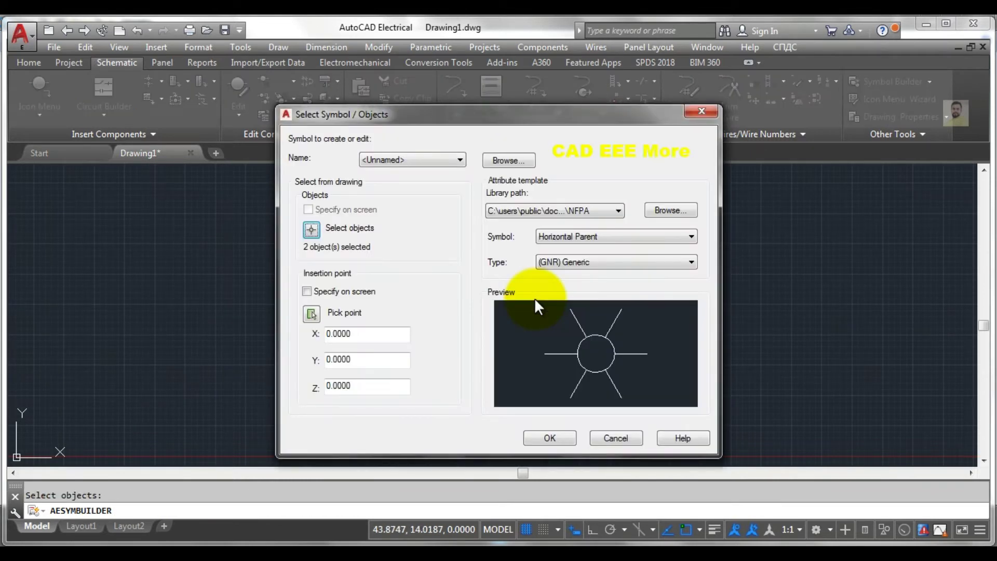
{"action": "left_click", "coordinate": [698, 111]}
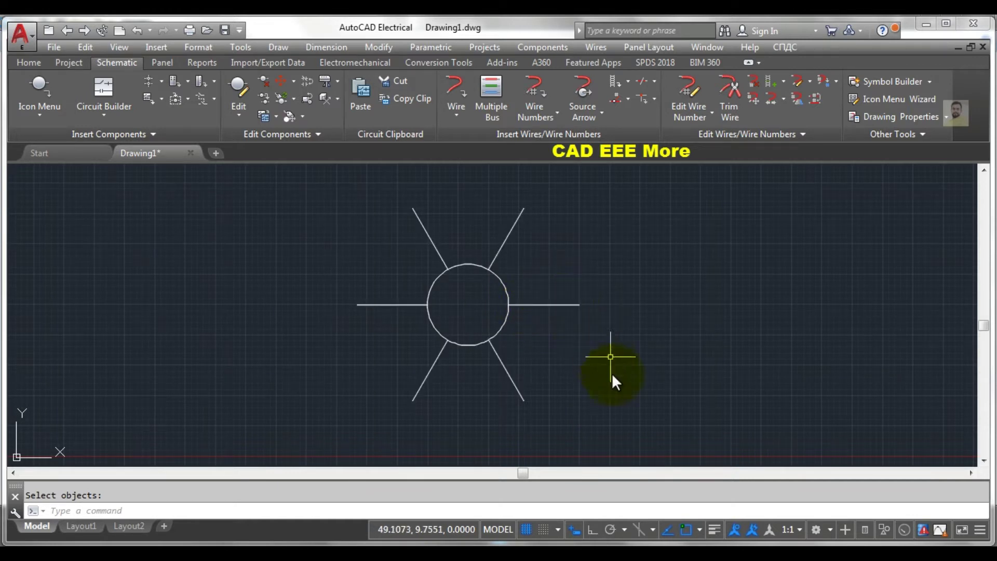
Group the circle and six rays into one unnamed group and confirm it selects as one.
{"action": "left_click", "coordinate": [627, 411]}
{"action": "left_click", "coordinate": [344, 196]}
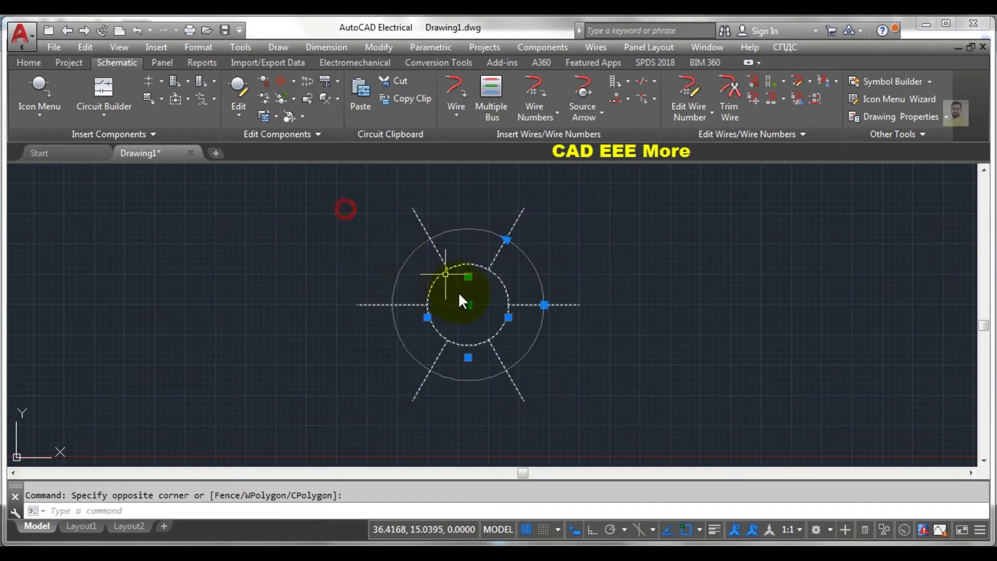
{"action": "right_click", "coordinate": [502, 297]}
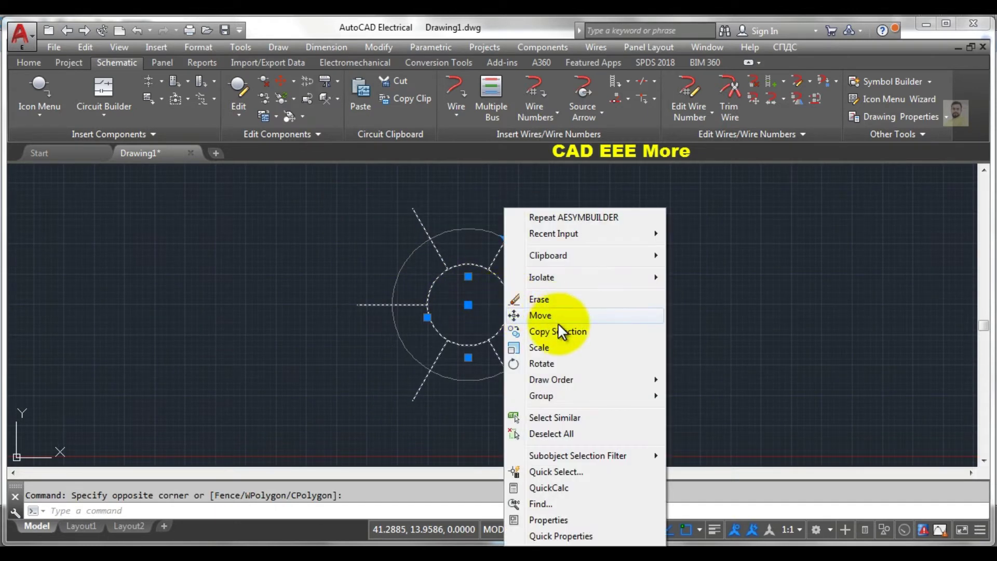
{"action": "left_click", "coordinate": [553, 394]}
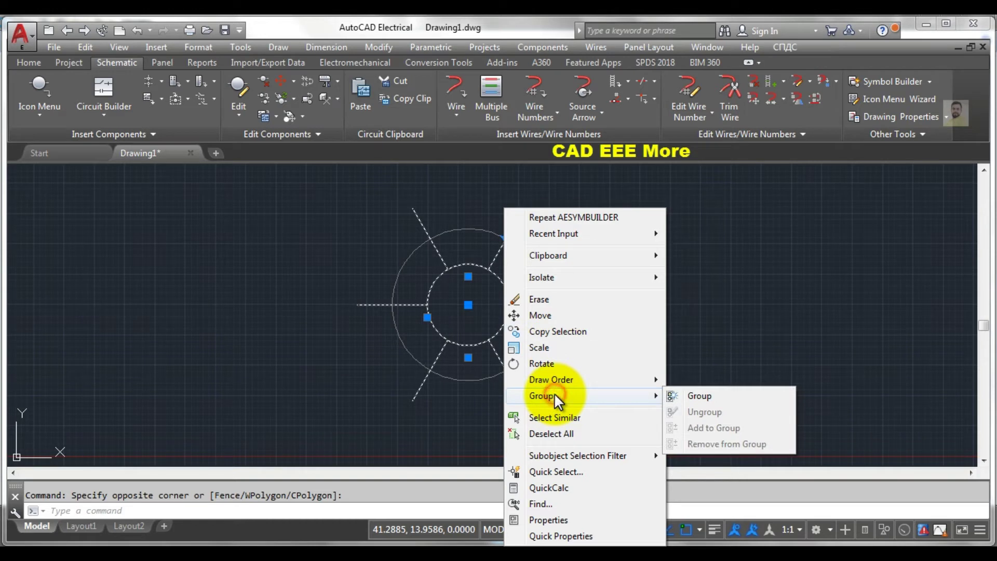
{"action": "left_click", "coordinate": [705, 394]}
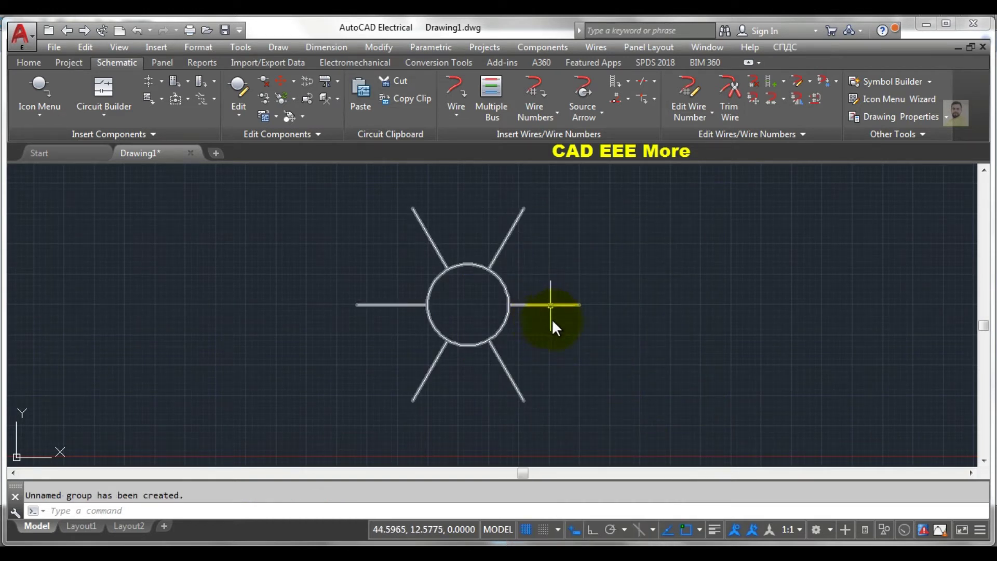
{"action": "left_click", "coordinate": [651, 400]}
{"action": "left_click", "coordinate": [334, 229]}
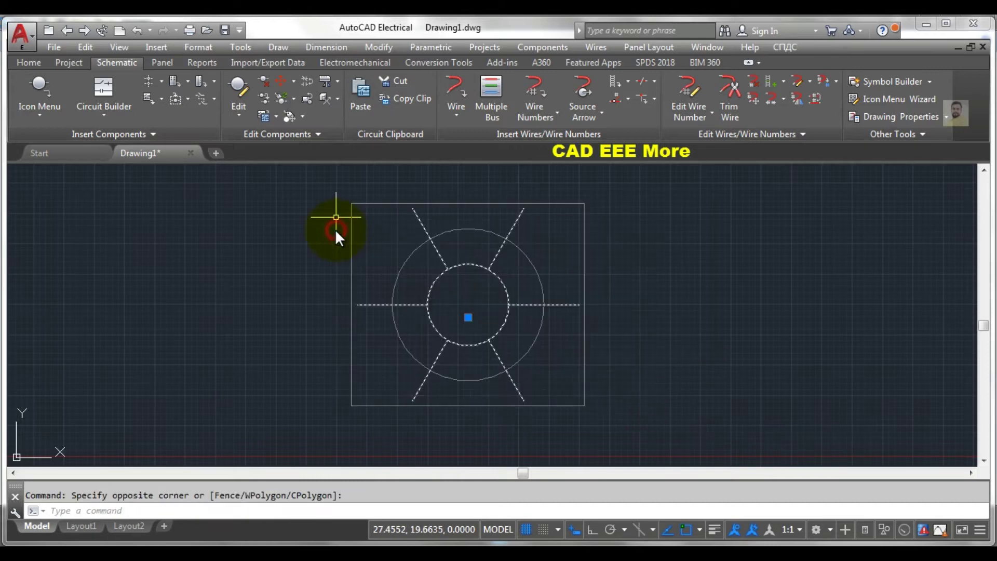
{"action": "key", "text": "Escape"}
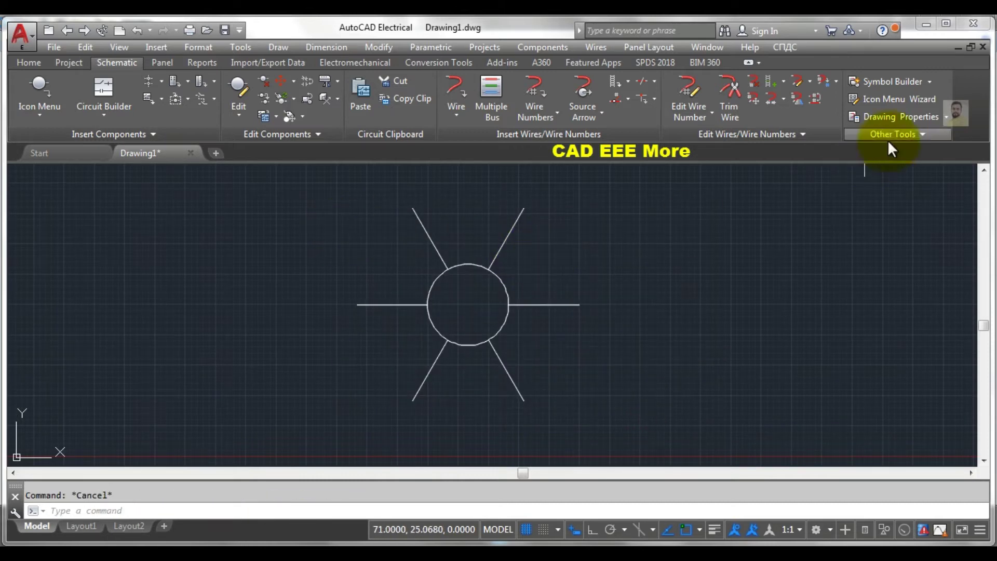
Set the sun as symbol geometry with its insertion point at the circle centre (38.4617, 12.3373, 0).
{"action": "left_click", "coordinate": [877, 81]}
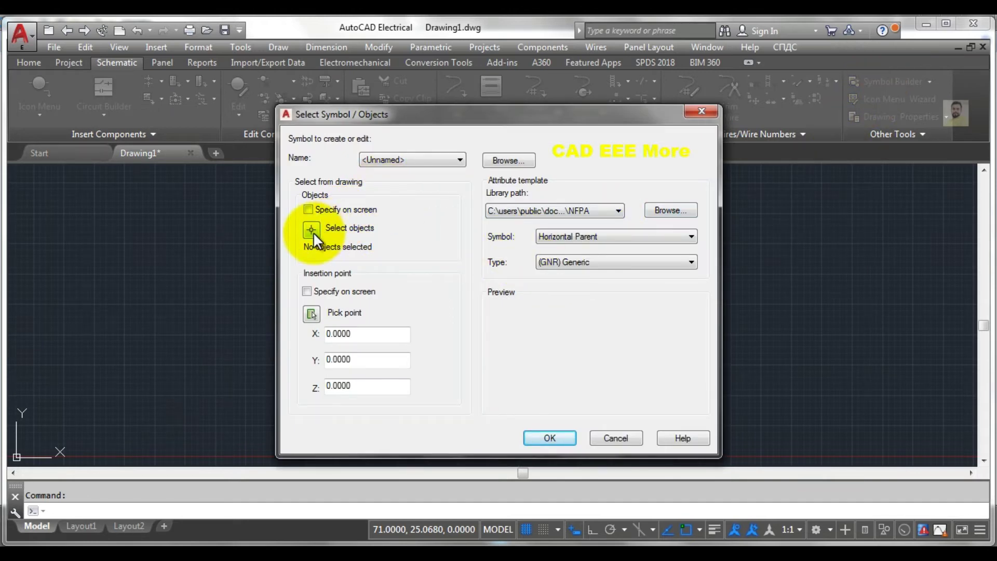
{"action": "left_click", "coordinate": [311, 230]}
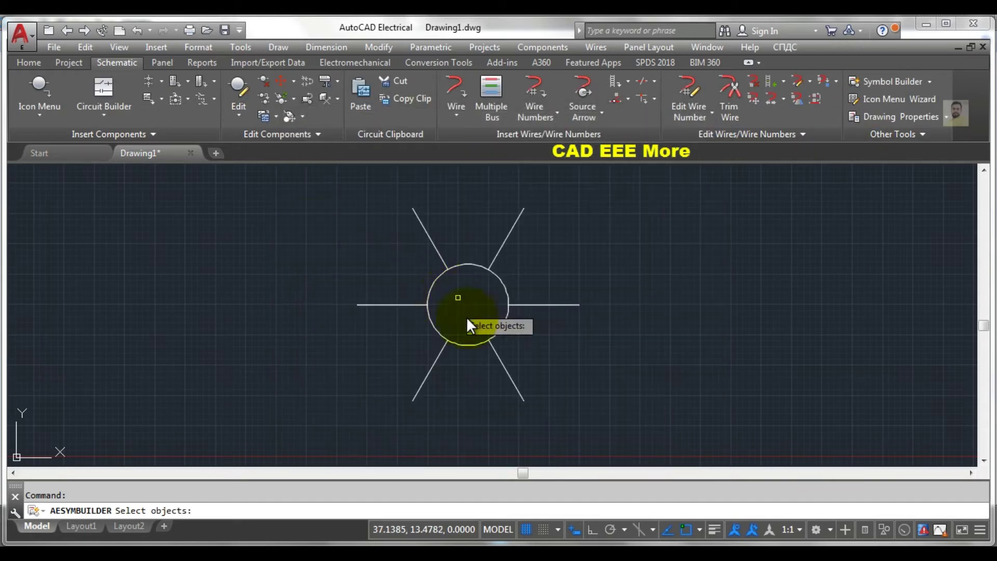
{"action": "left_click", "coordinate": [506, 303]}
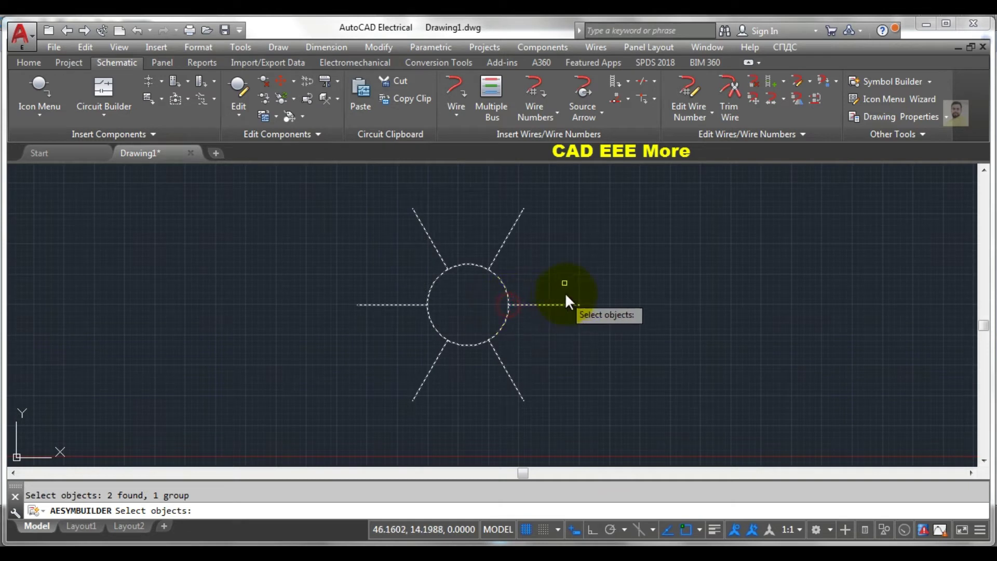
{"action": "key", "text": "Return"}
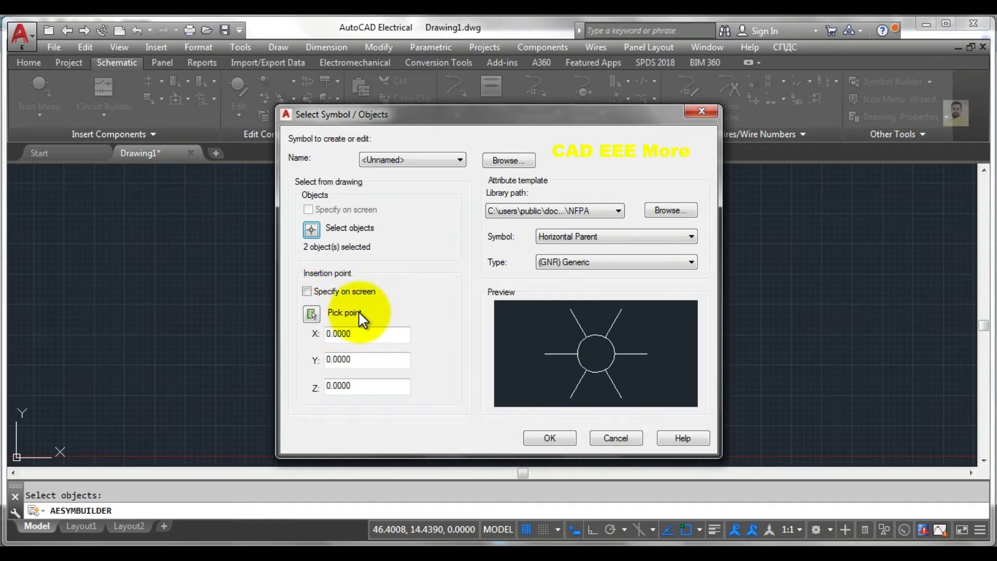
{"action": "left_click", "coordinate": [311, 313]}
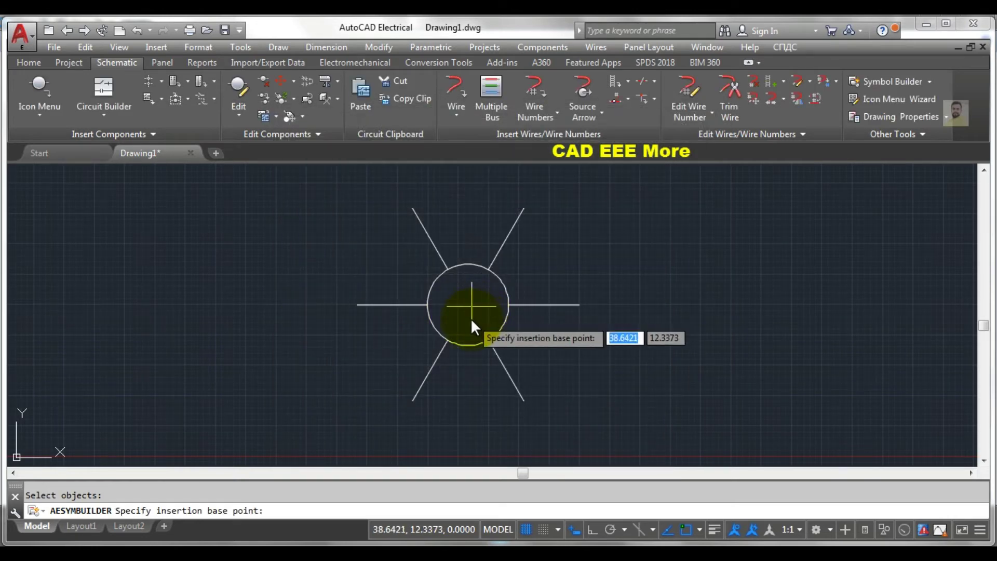
{"action": "left_click", "coordinate": [469, 319]}
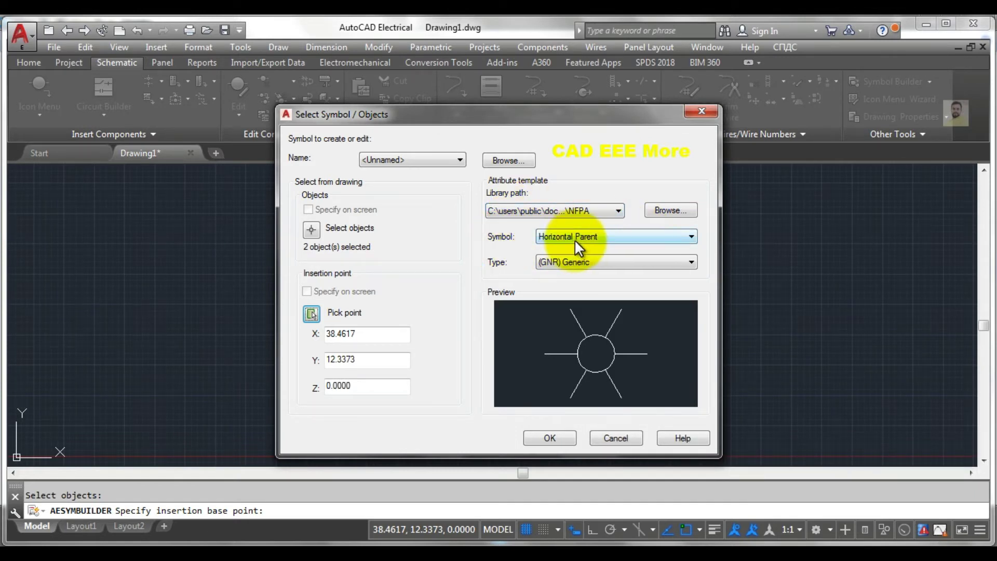
Keep the Horizontal Parent template and (GNR) Generic type, then open the Symbol Builder editor.
{"action": "left_click", "coordinate": [589, 237]}
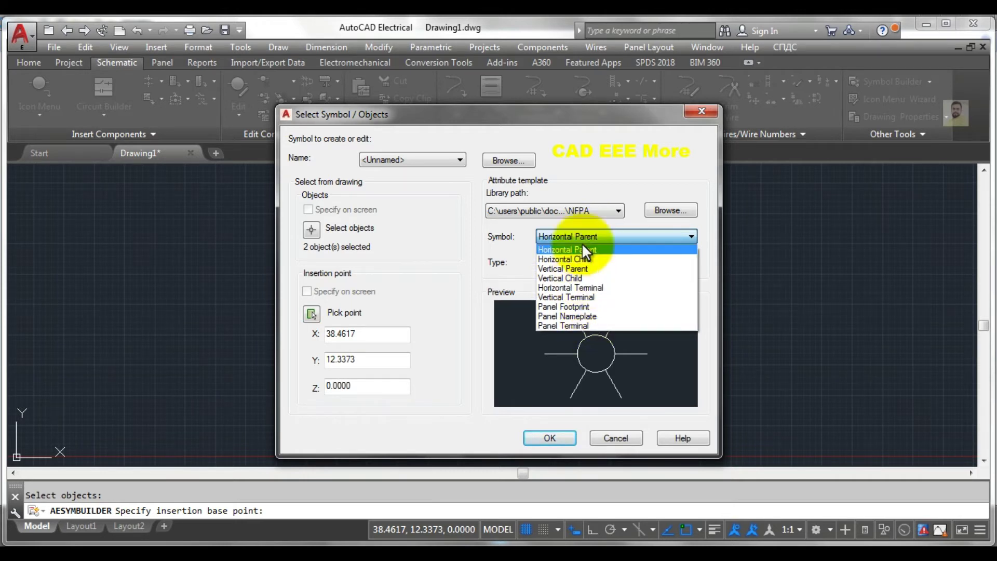
{"action": "left_click", "coordinate": [581, 211]}
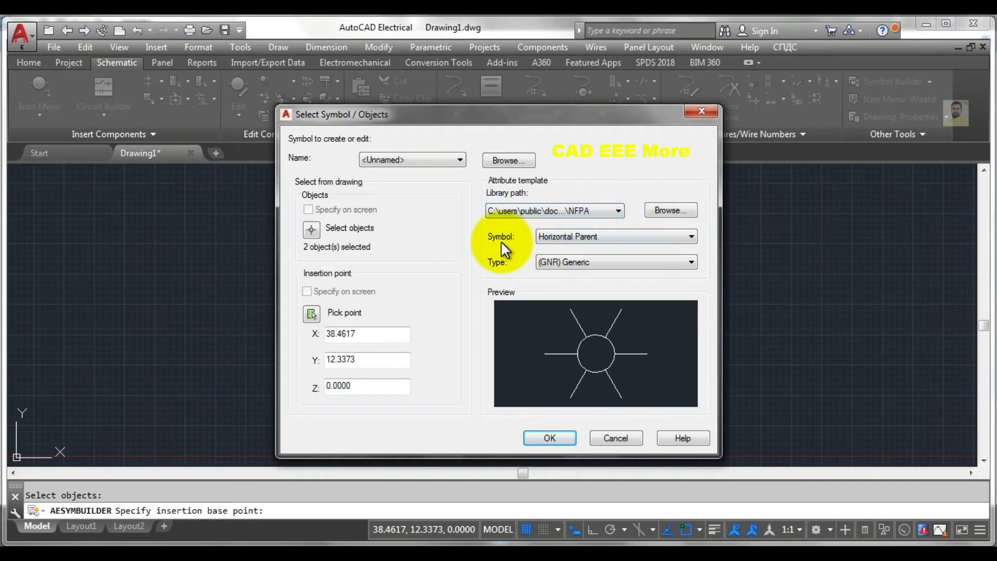
{"action": "left_click", "coordinate": [572, 264]}
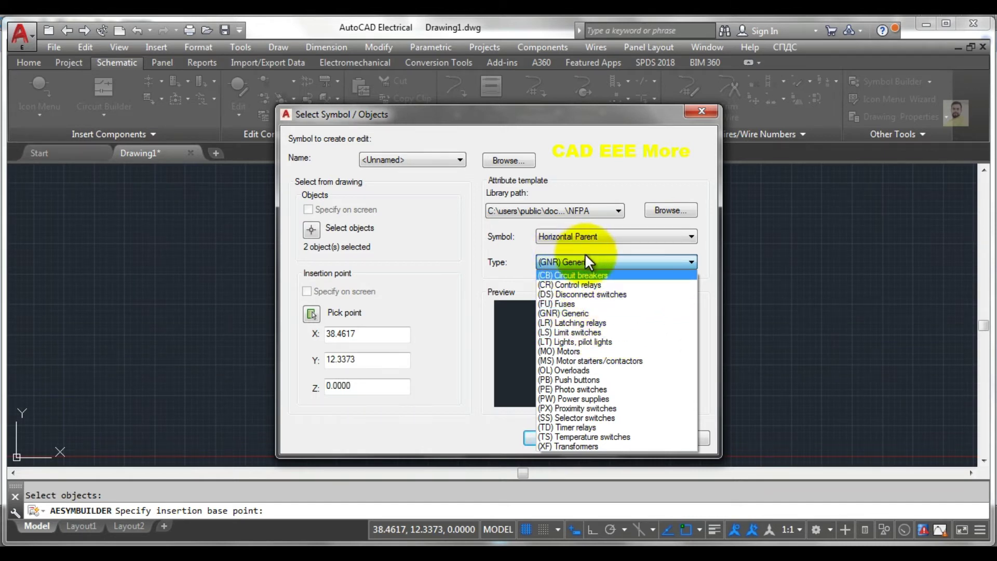
{"action": "left_click", "coordinate": [478, 251]}
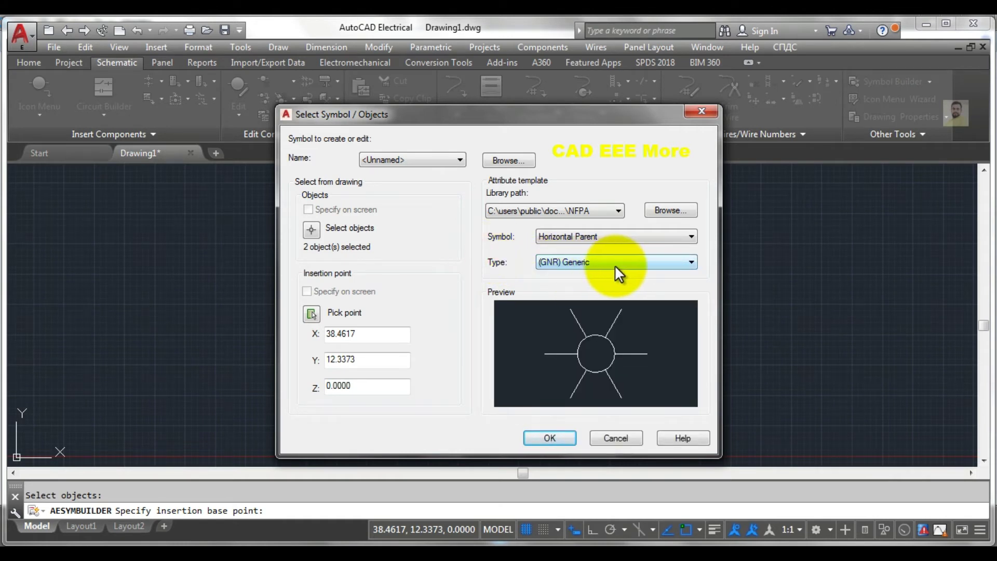
{"action": "left_click", "coordinate": [553, 438]}
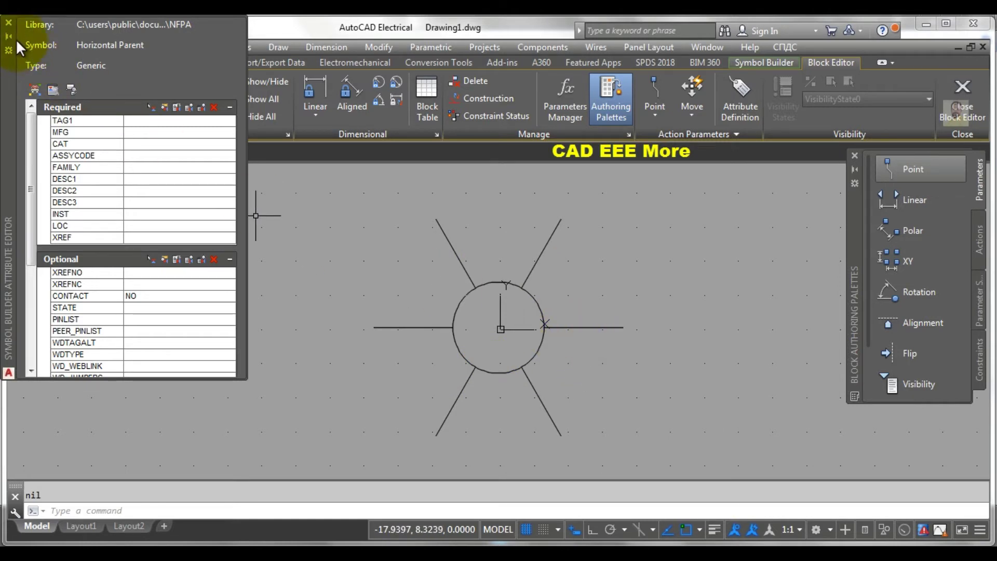
Close the Symbol Builder Attribute Editor palette and start a line with L.
{"action": "left_click", "coordinate": [9, 23]}
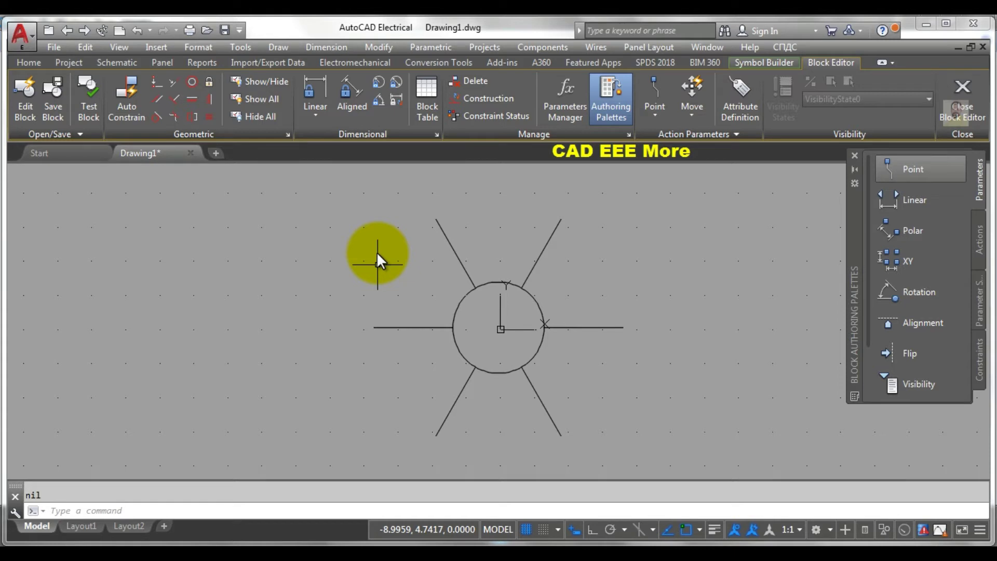
{"action": "type", "text": "l"}
{"action": "key", "text": "Return"}
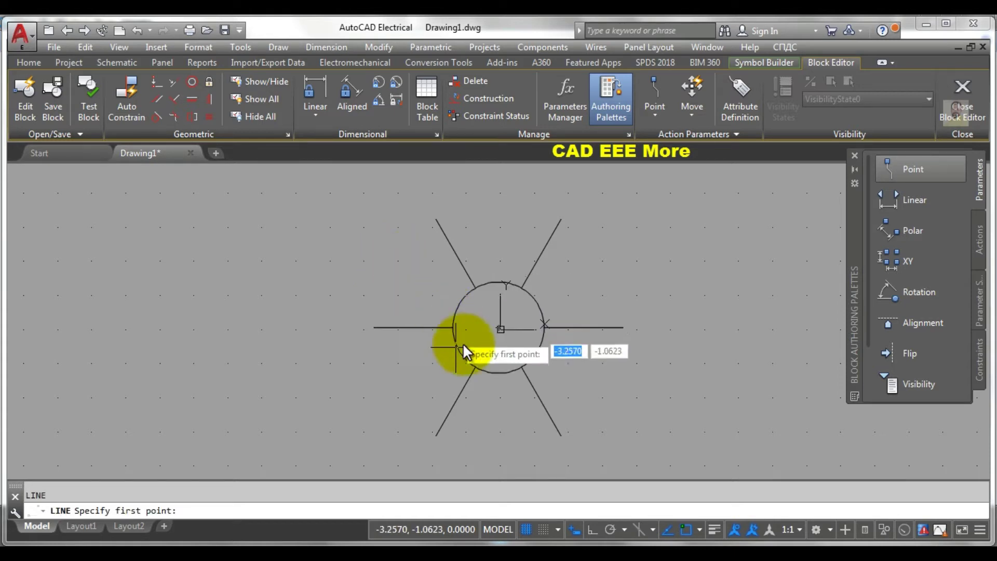
Draw a 60° diagonal line across the circle from its lower-left to upper-right edge.
{"action": "left_click", "coordinate": [474, 366]}
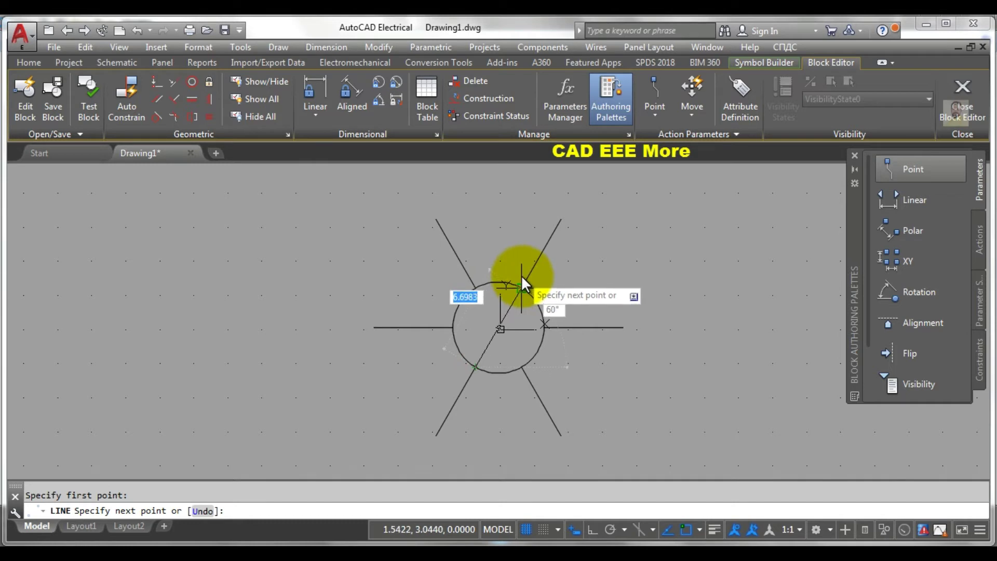
{"action": "left_click", "coordinate": [522, 277]}
{"action": "key", "text": "Return"}
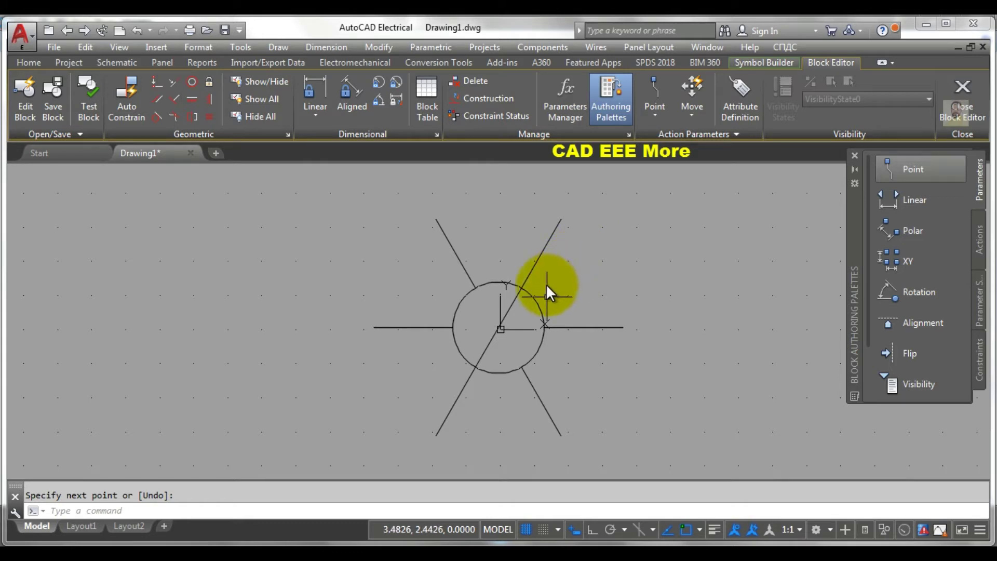
{"action": "left_click", "coordinate": [749, 62]}
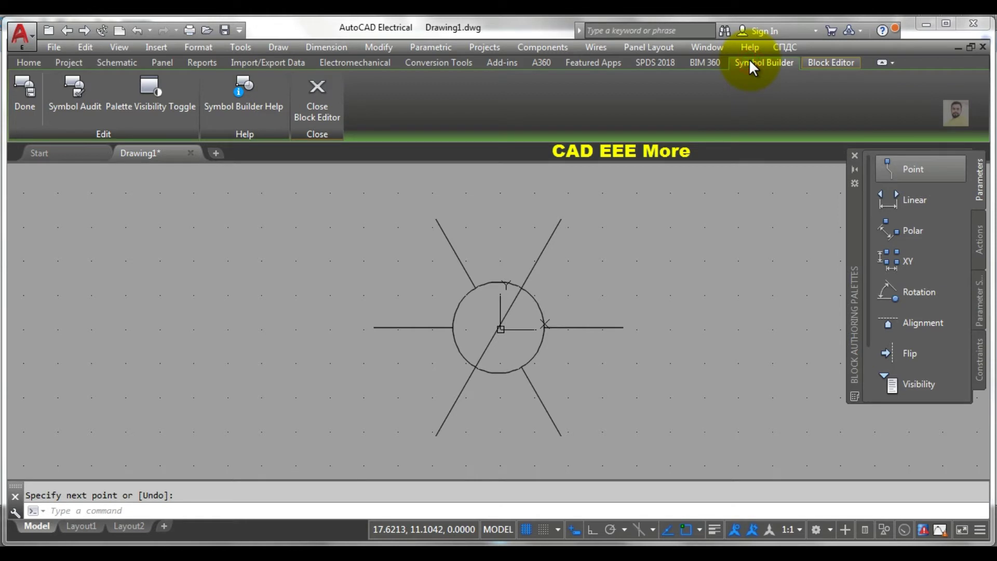
In Save Symbol, keep (DV) Generic, set unique identifier 01 and symbol name Light.
{"action": "left_click", "coordinate": [17, 86]}
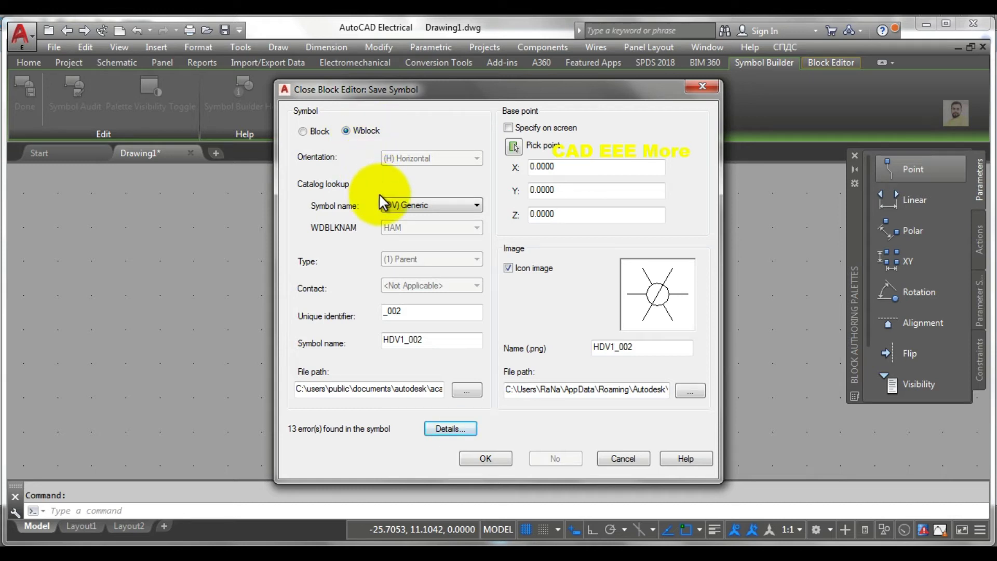
{"action": "left_click", "coordinate": [409, 204]}
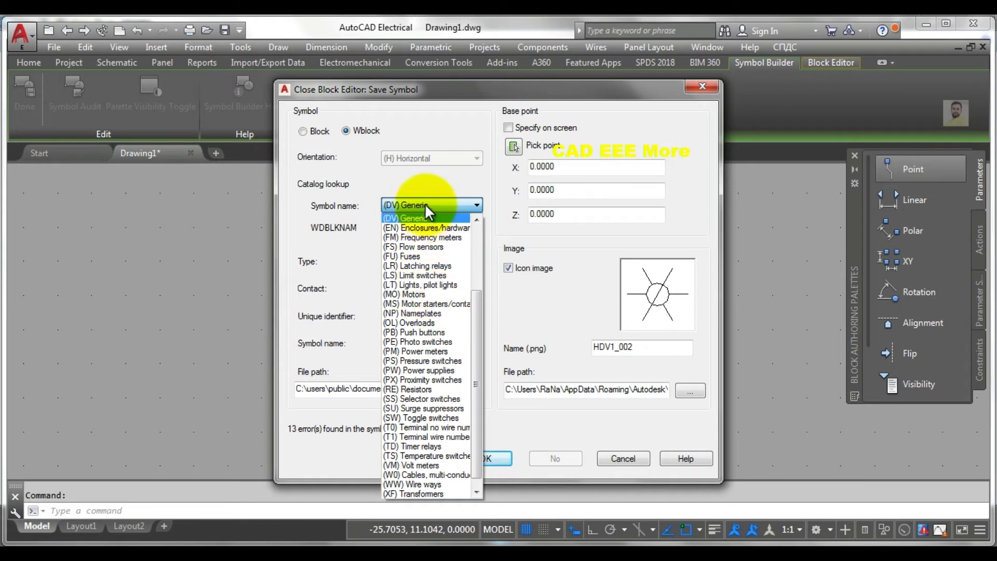
{"action": "left_click", "coordinate": [425, 203]}
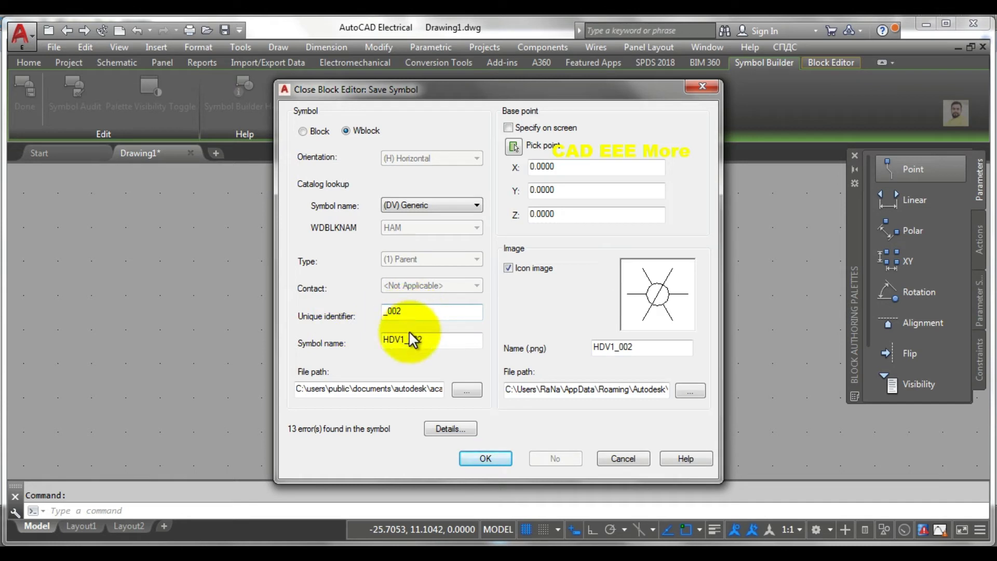
{"action": "left_click_drag", "start_coordinate": [417, 315], "coordinate": [341, 313]}
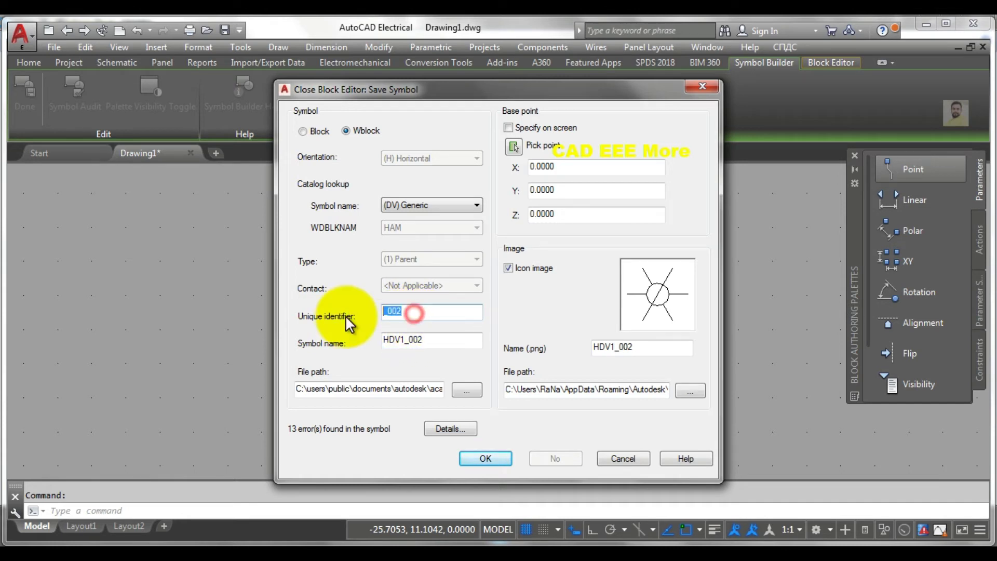
{"action": "type", "text": "01"}
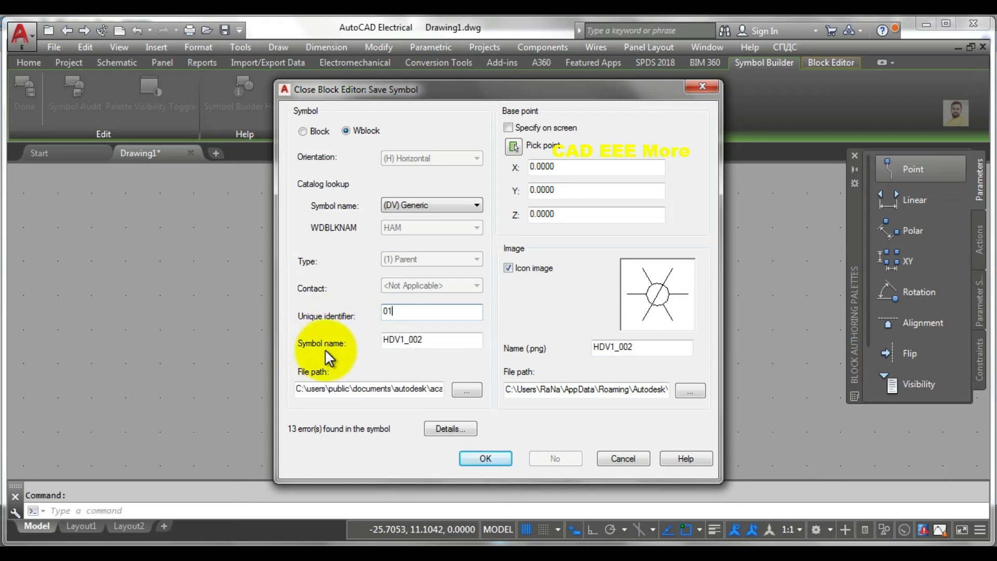
{"action": "left_click_drag", "start_coordinate": [431, 341], "coordinate": [375, 342]}
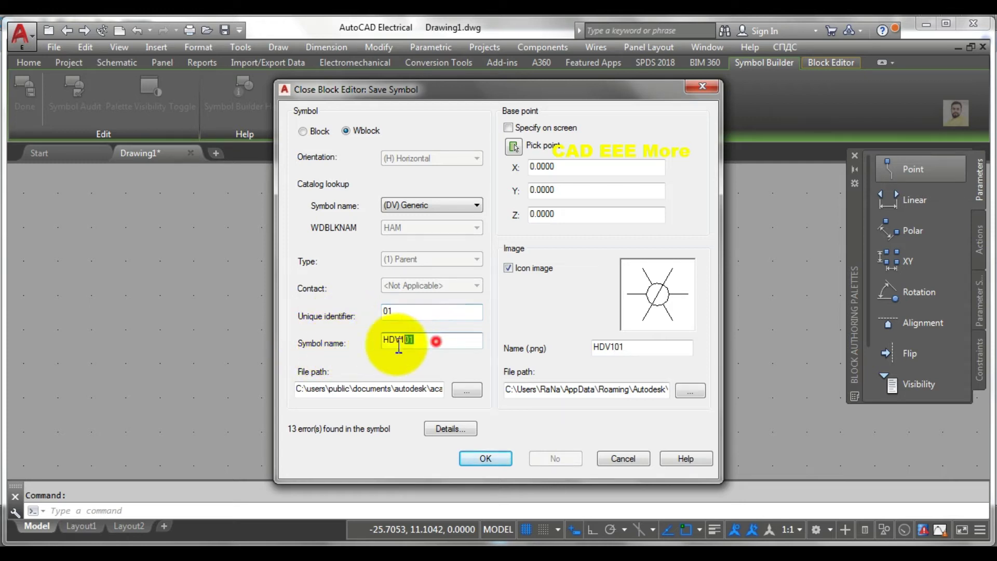
{"action": "type", "text": "Light"}
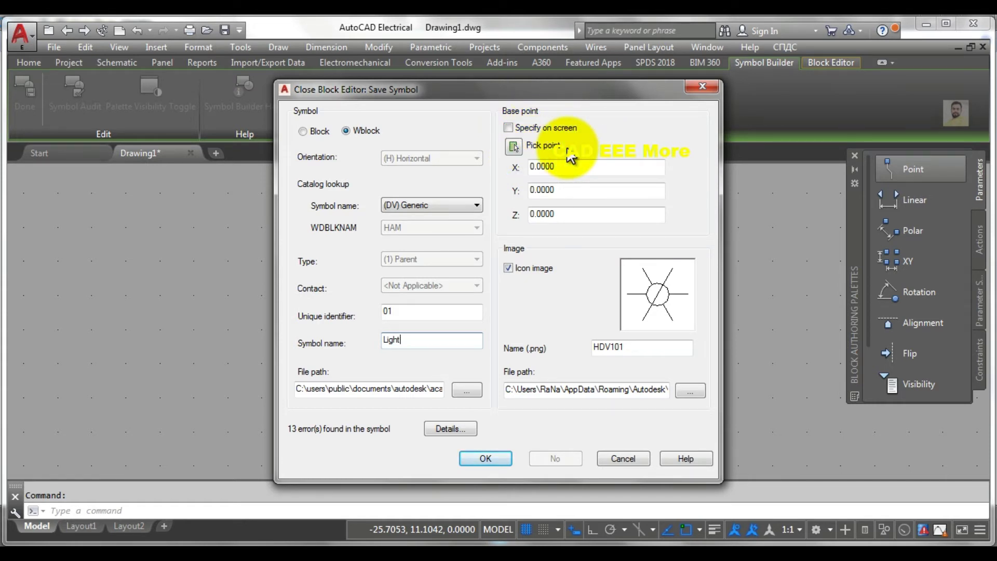
Set the symbol's base point at the circle centre and save the definition.
{"action": "left_click", "coordinate": [515, 144]}
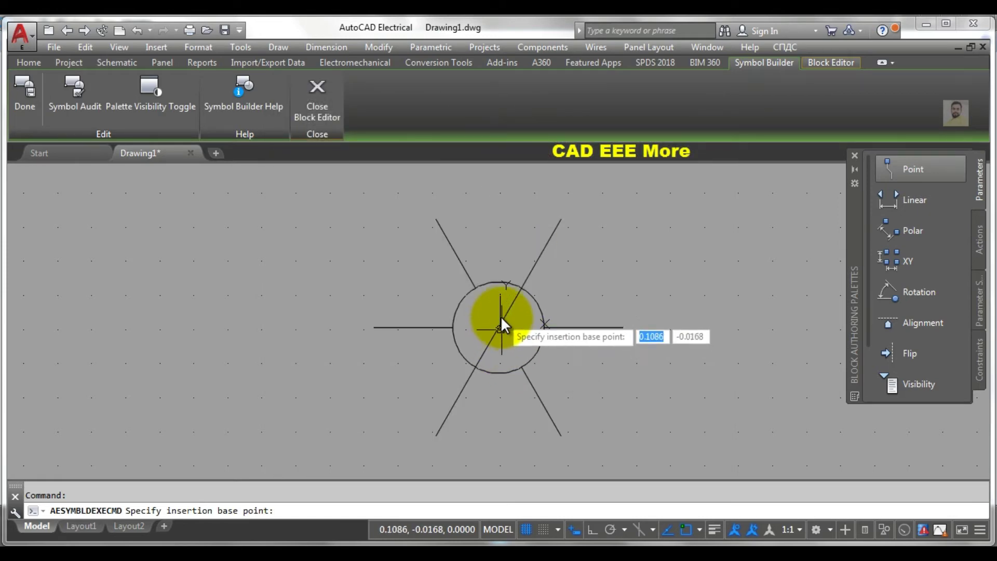
{"action": "left_click", "coordinate": [499, 311]}
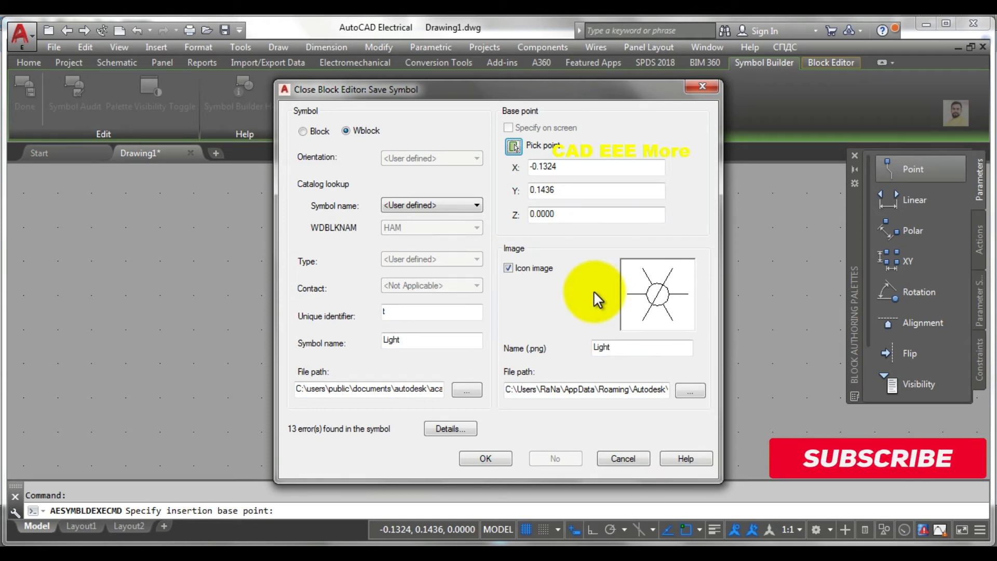
{"action": "left_click", "coordinate": [488, 457]}
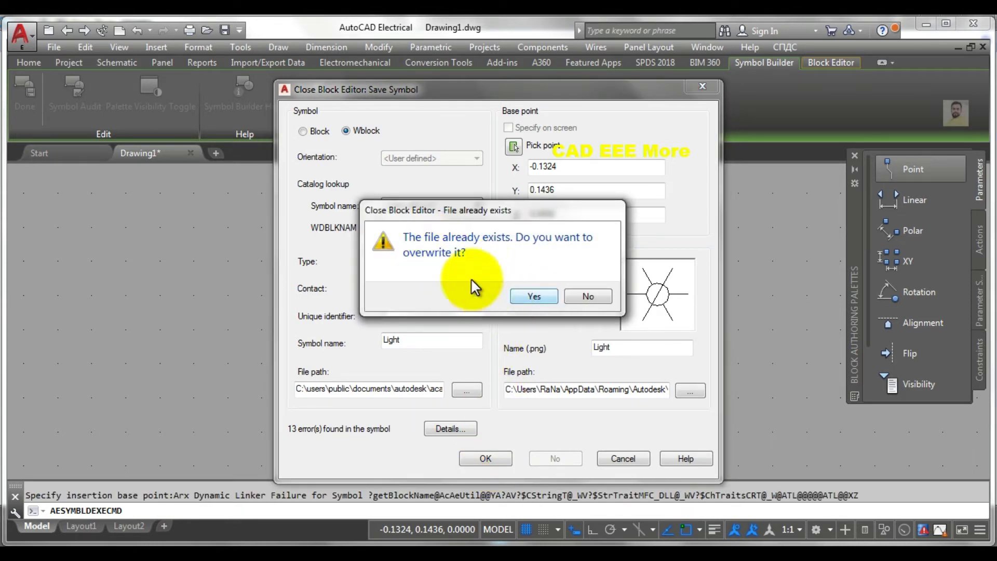
Decline overwriting the existing file and save the symbol as Lightt instead.
{"action": "left_click", "coordinate": [587, 297]}
{"action": "left_click", "coordinate": [421, 342]}
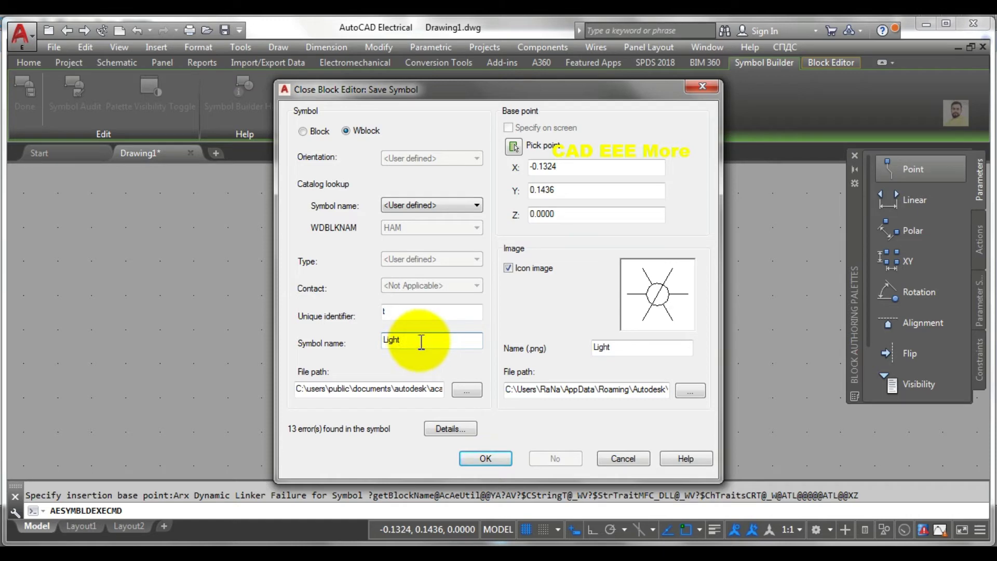
{"action": "type", "text": "t"}
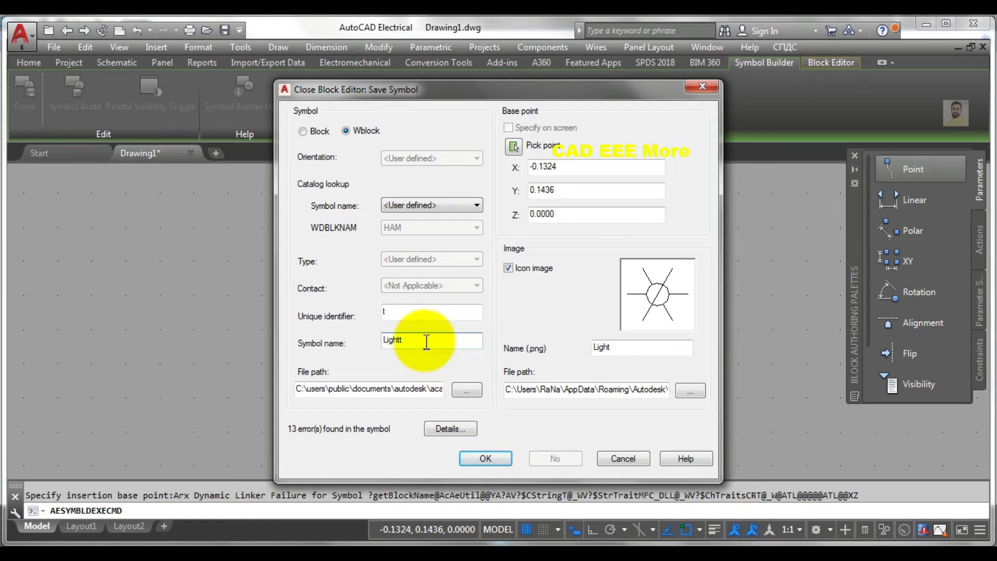
{"action": "left_click", "coordinate": [484, 458]}
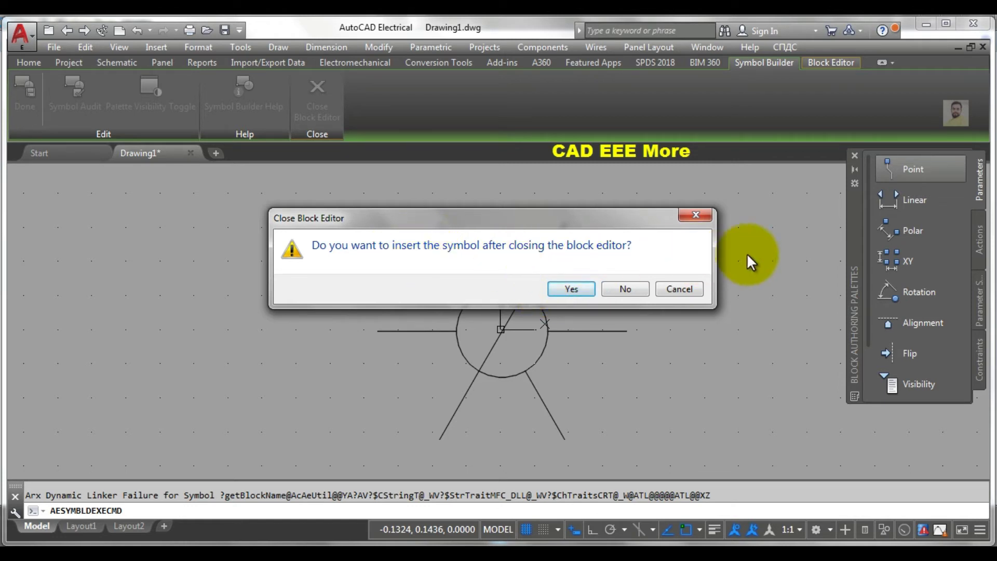
Place the slashed Light symbol right of the original sun and frame both in view.
{"action": "left_click", "coordinate": [571, 289]}
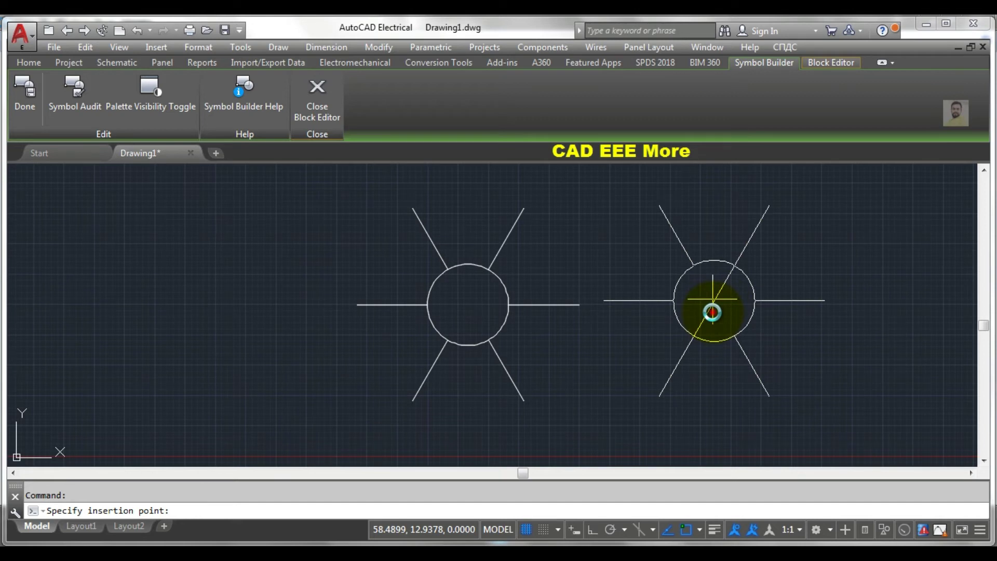
{"action": "left_click", "coordinate": [712, 312]}
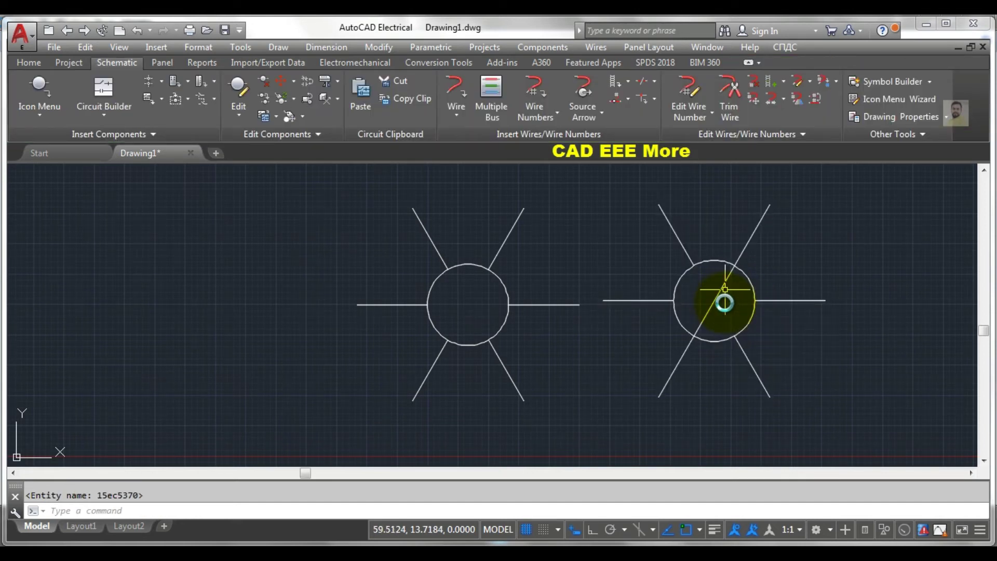
{"action": "middle_click_drag", "start_coordinate": [724, 302], "coordinate": [571, 318]}
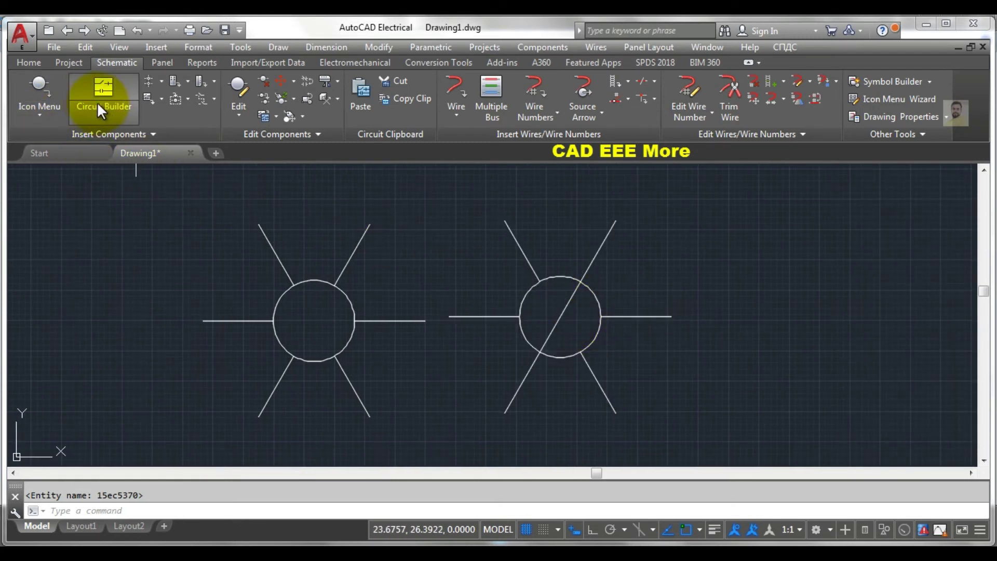
Close the NFPA schematic symbol browser without inserting and launch the Icon Menu Wizard.
{"action": "left_click", "coordinate": [41, 89]}
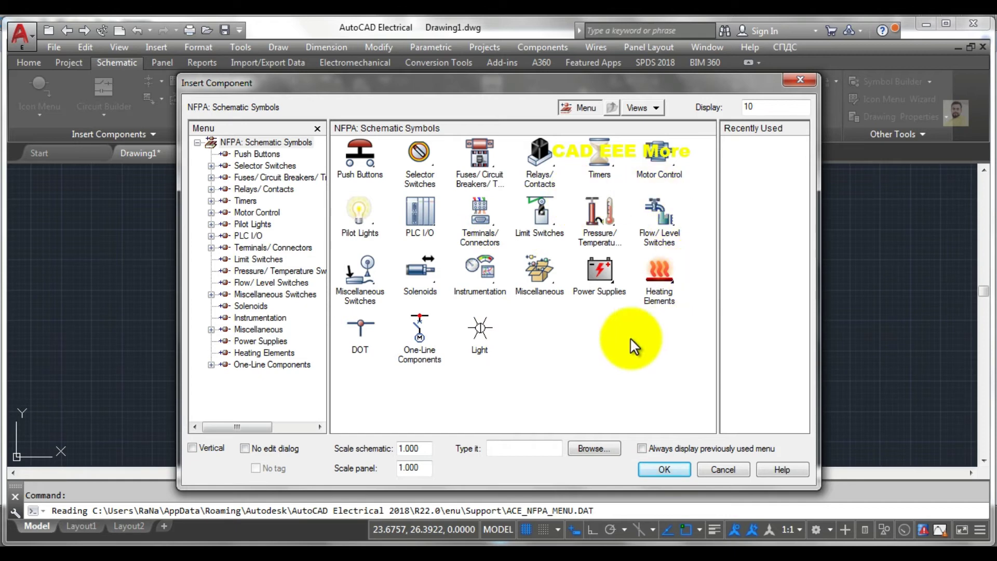
{"action": "left_click", "coordinate": [792, 80]}
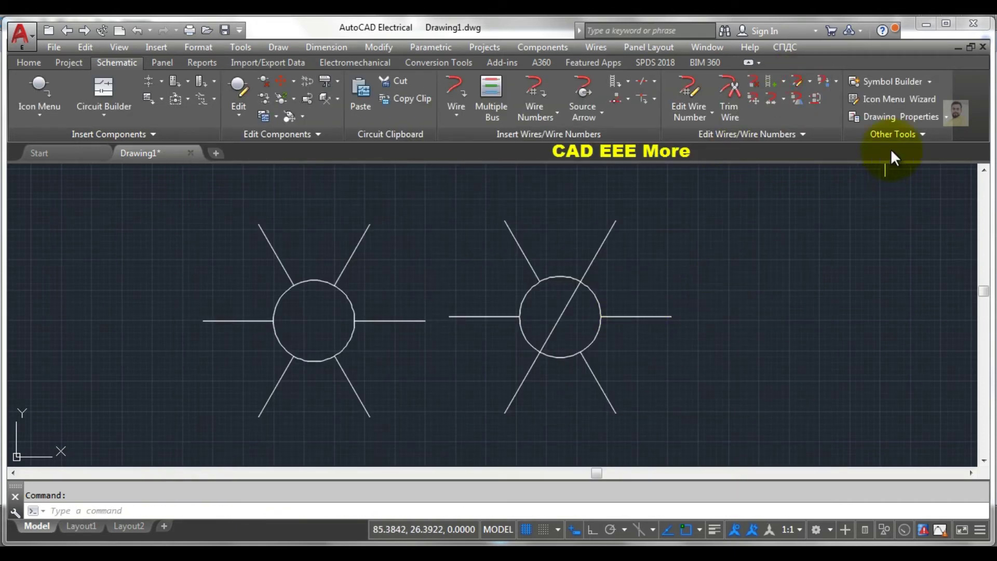
{"action": "left_click", "coordinate": [899, 98]}
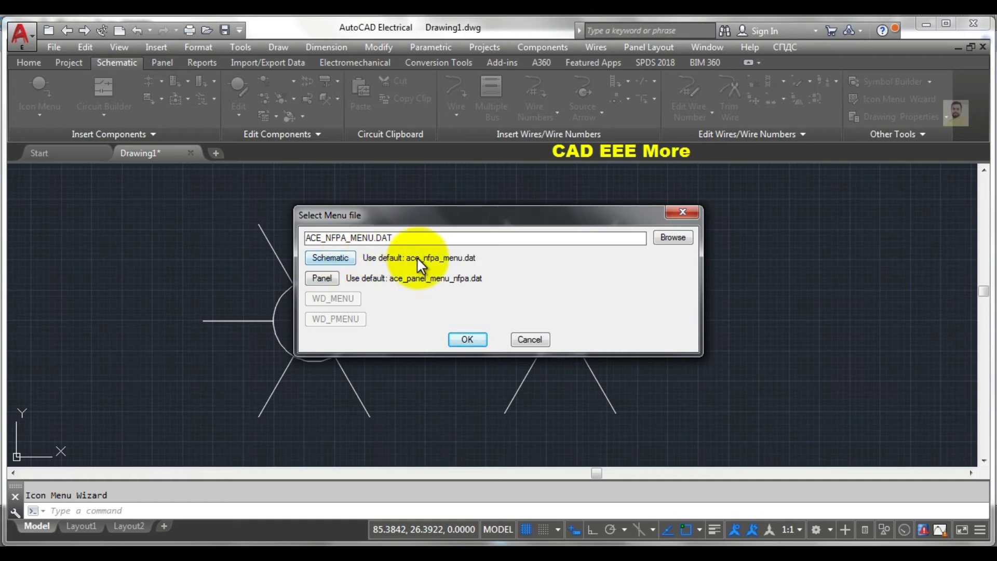
Accept ACE_NFPA_MENU.DAT and start a new component icon named Lightt.
{"action": "left_click", "coordinate": [467, 339]}
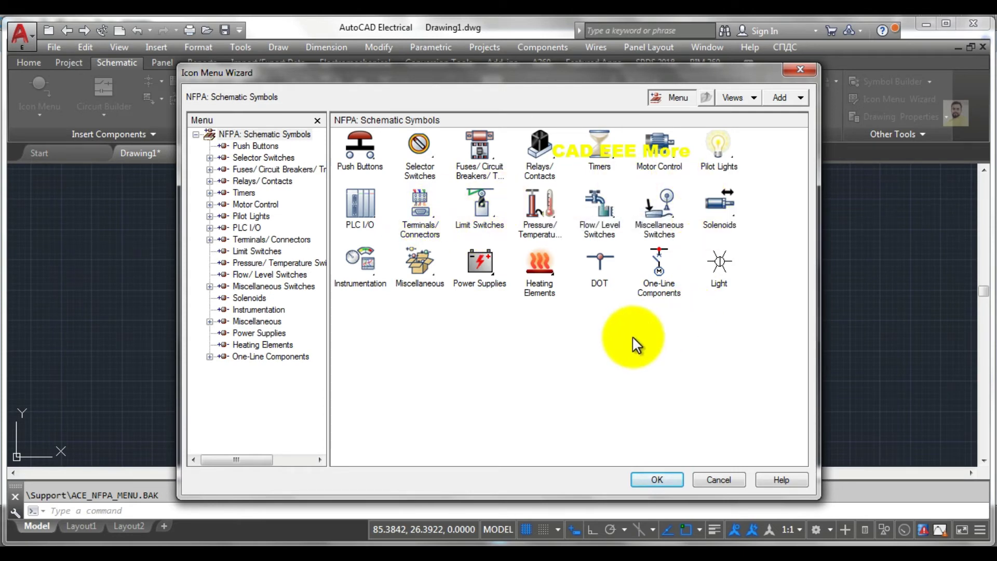
{"action": "left_click", "coordinate": [773, 97]}
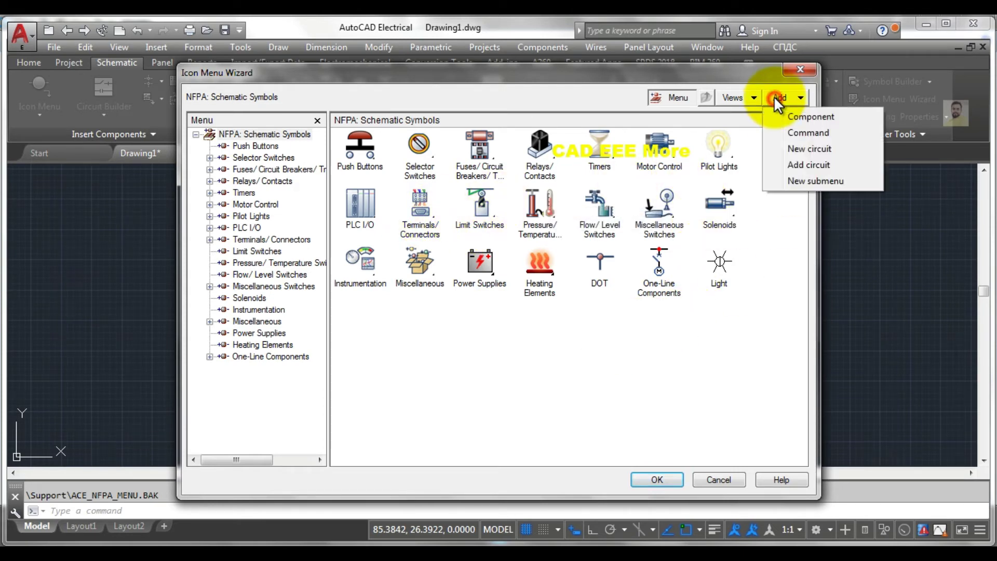
{"action": "left_click", "coordinate": [783, 116]}
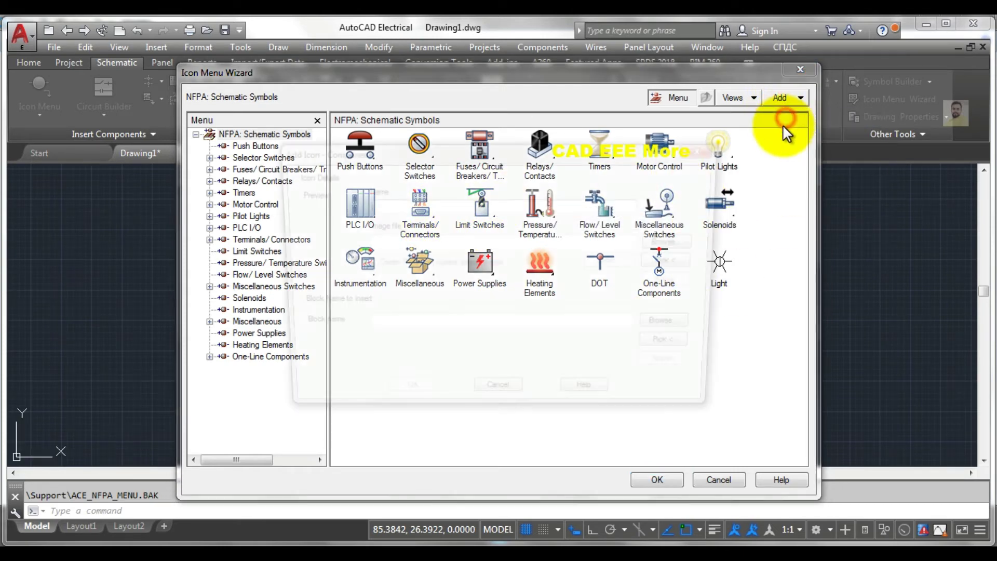
{"action": "left_click", "coordinate": [416, 207]}
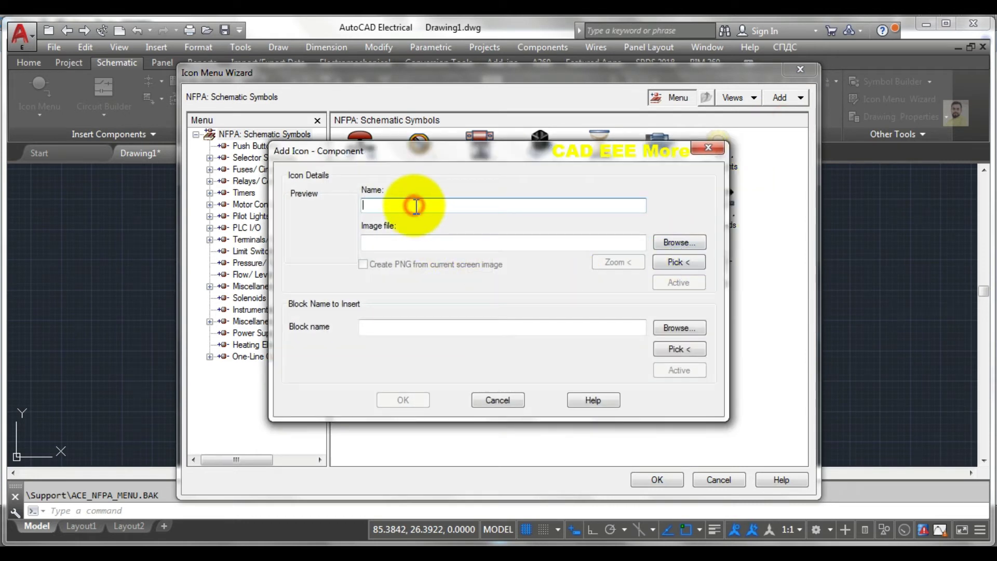
{"action": "type", "text": "Lightt"}
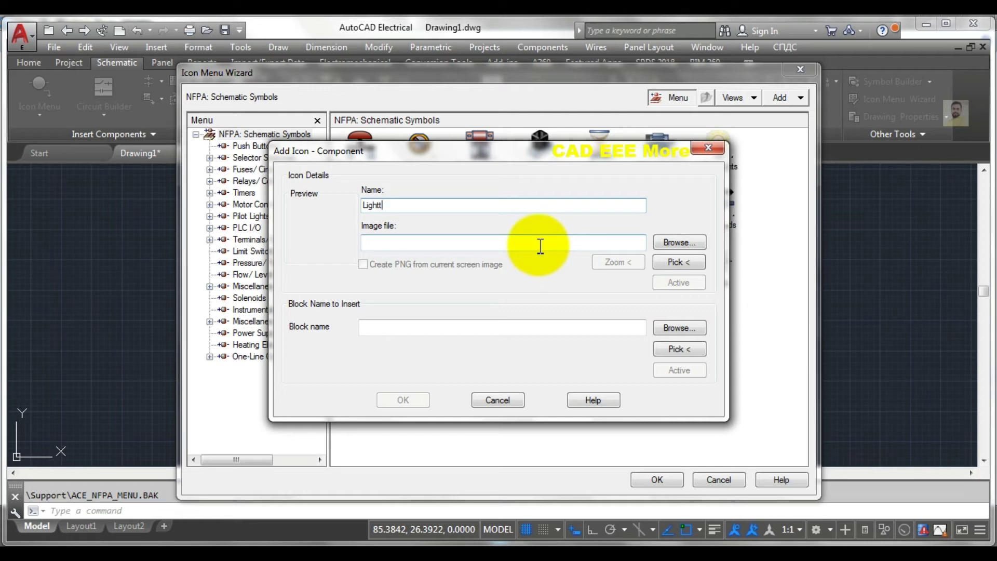
Pick the slashed sun symbol as the icon's preview image and as its Lightt block.
{"action": "left_click", "coordinate": [685, 258]}
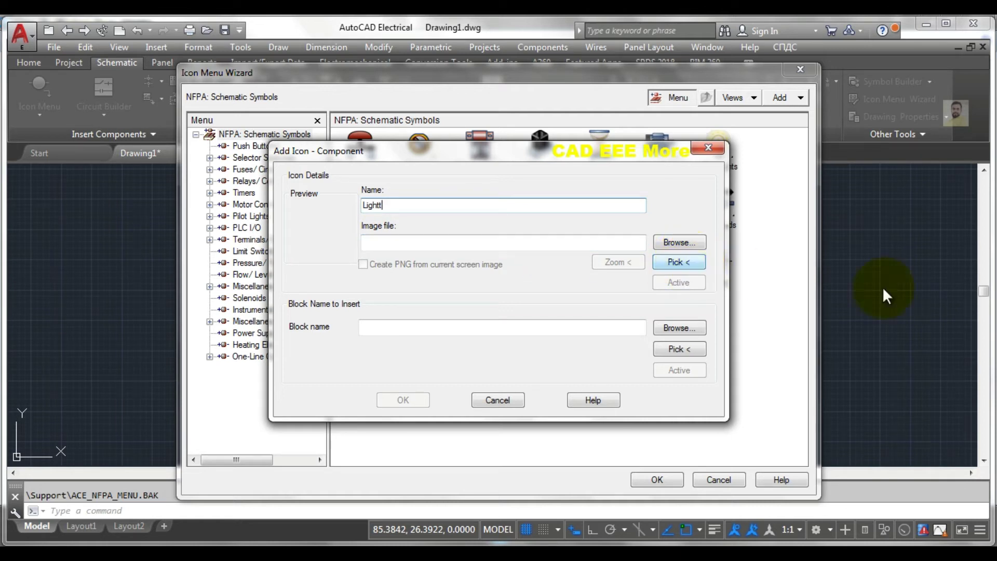
{"action": "left_click", "coordinate": [677, 260]}
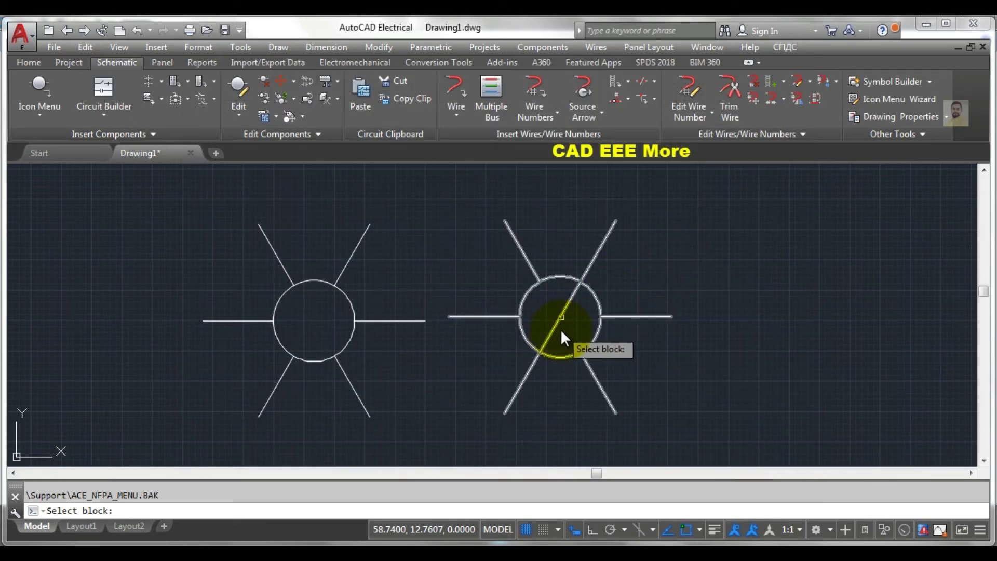
{"action": "left_click", "coordinate": [560, 329]}
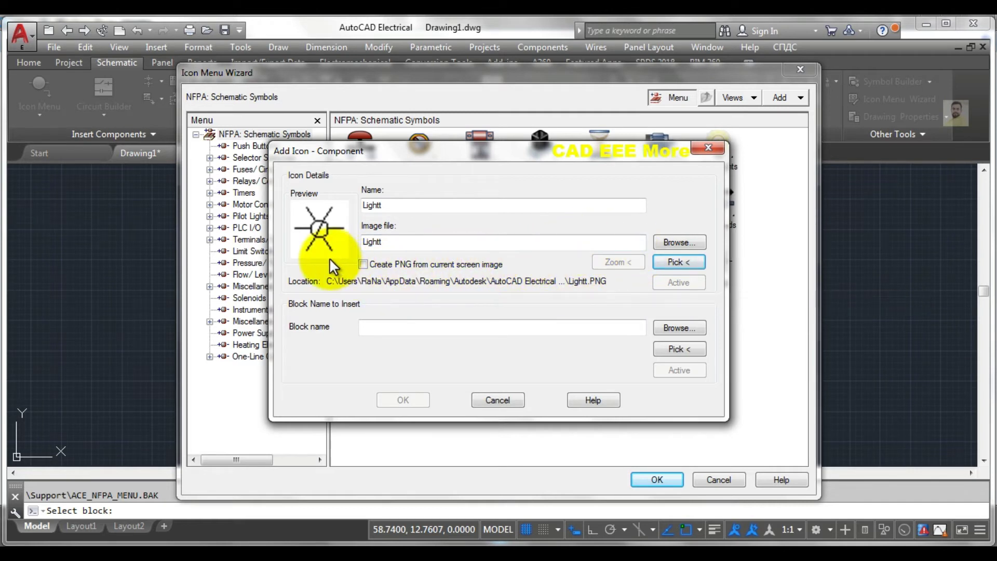
{"action": "left_click", "coordinate": [360, 262]}
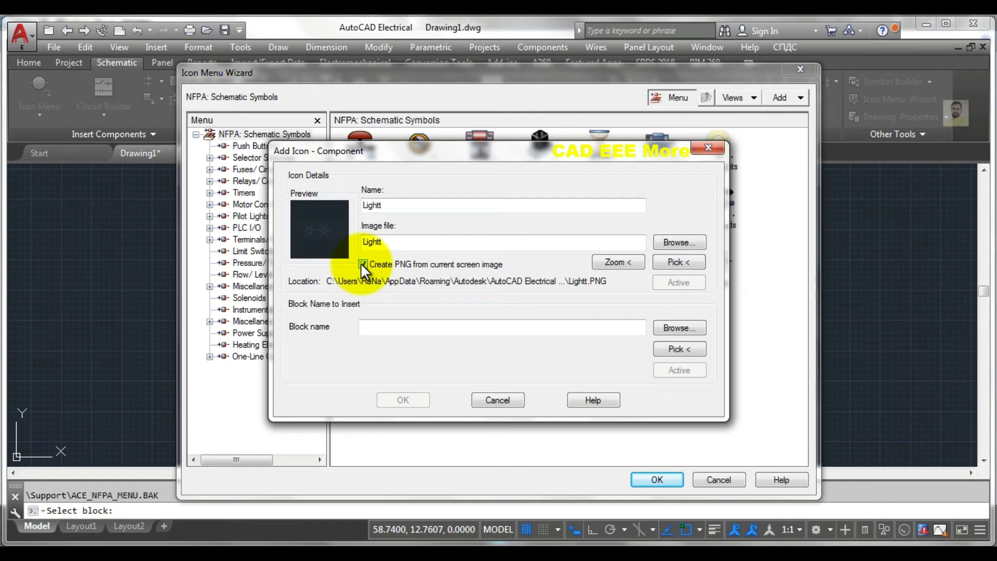
{"action": "left_click", "coordinate": [360, 263]}
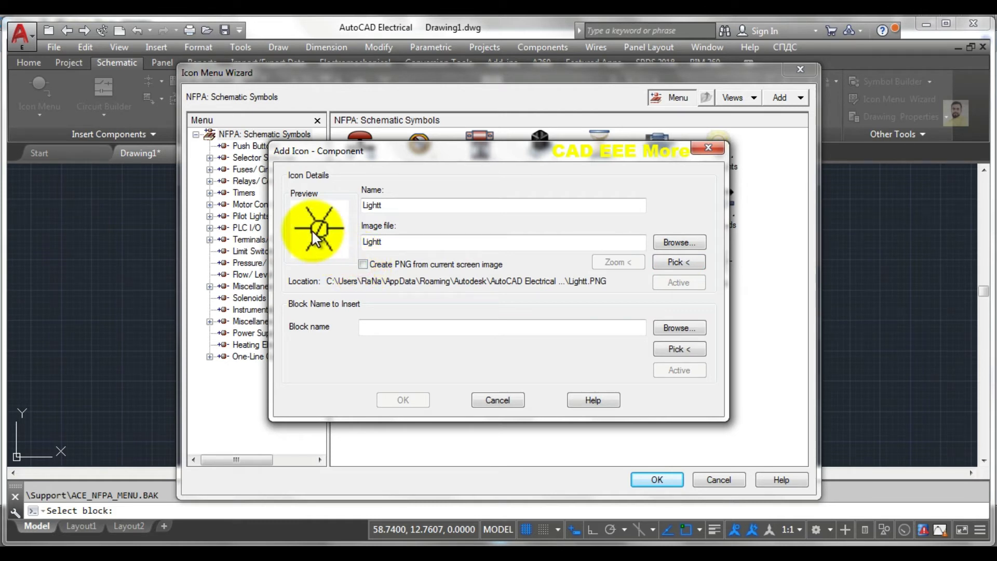
{"action": "left_click", "coordinate": [362, 262]}
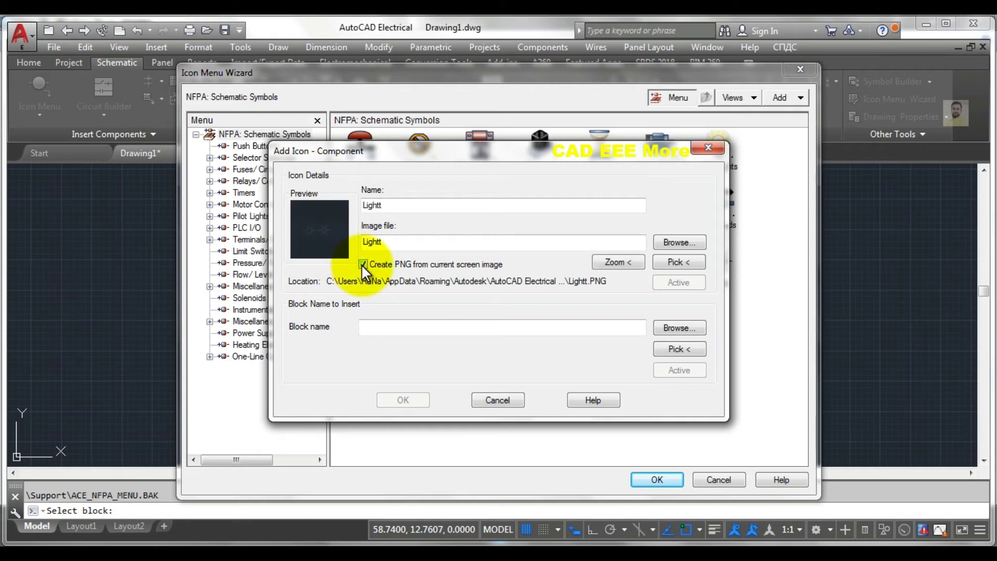
{"action": "left_click", "coordinate": [361, 264]}
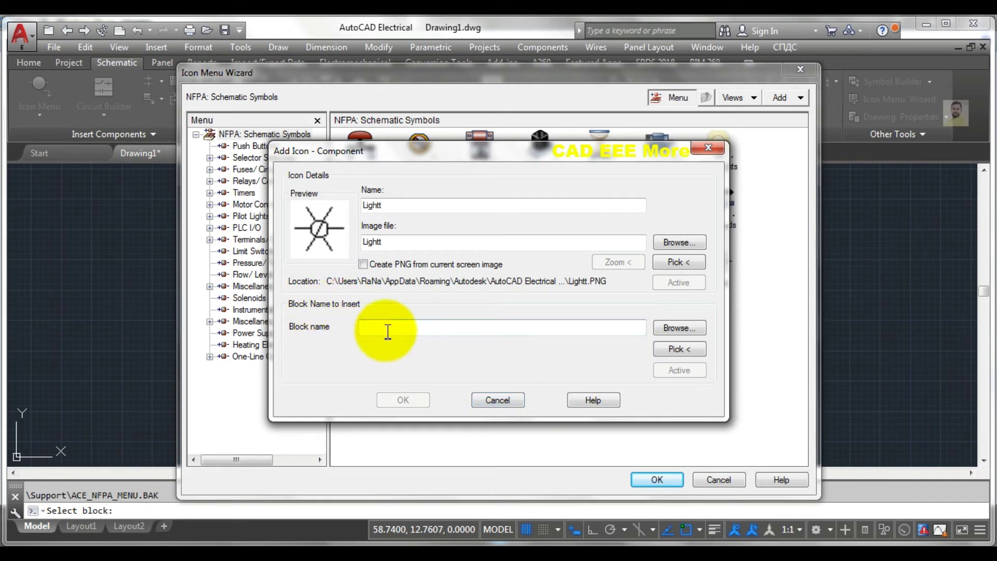
{"action": "left_click", "coordinate": [670, 345]}
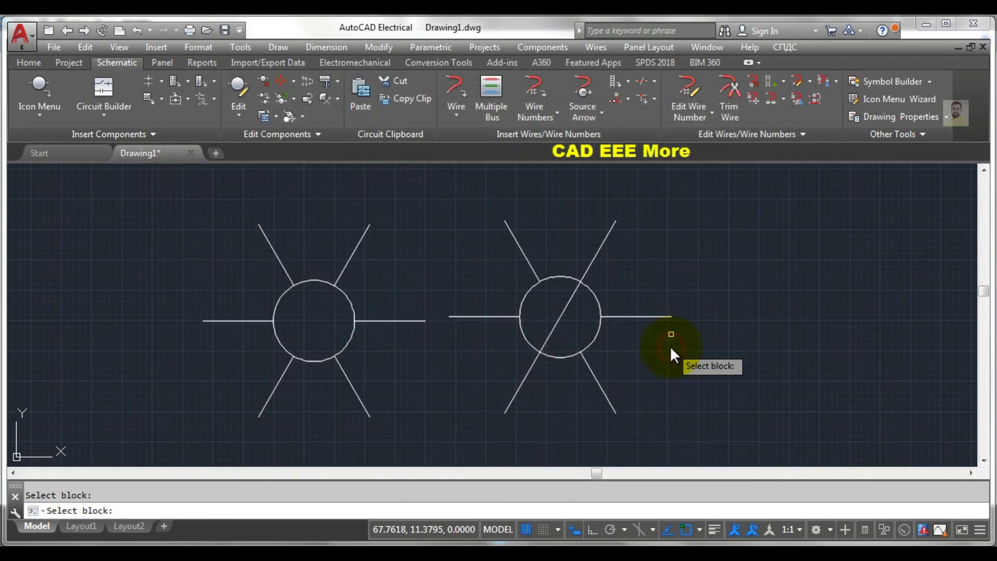
{"action": "left_click", "coordinate": [561, 331]}
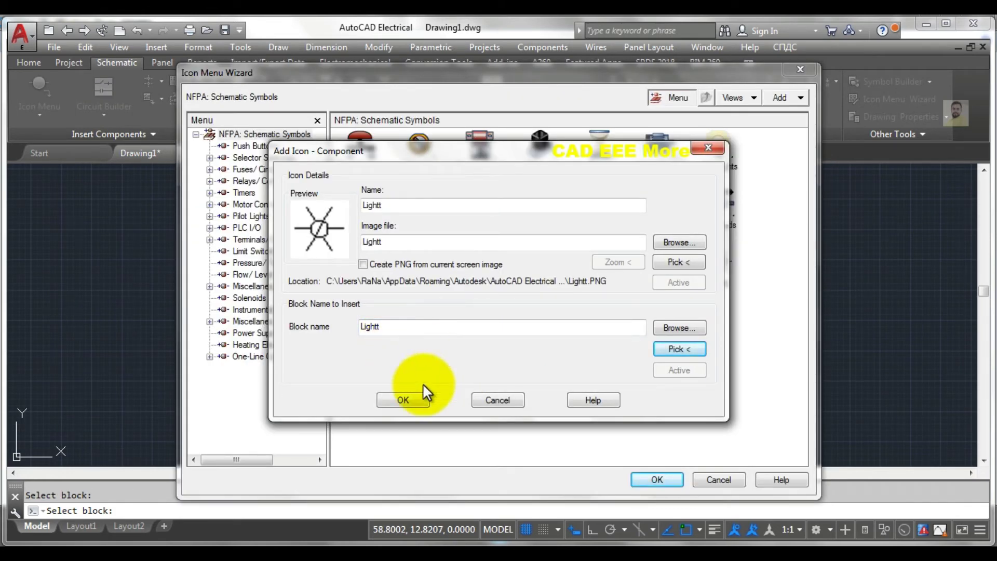
Save the Lightt icon to the NFPA menu, close the wizard, and pan the drawing.
{"action": "left_click", "coordinate": [392, 399]}
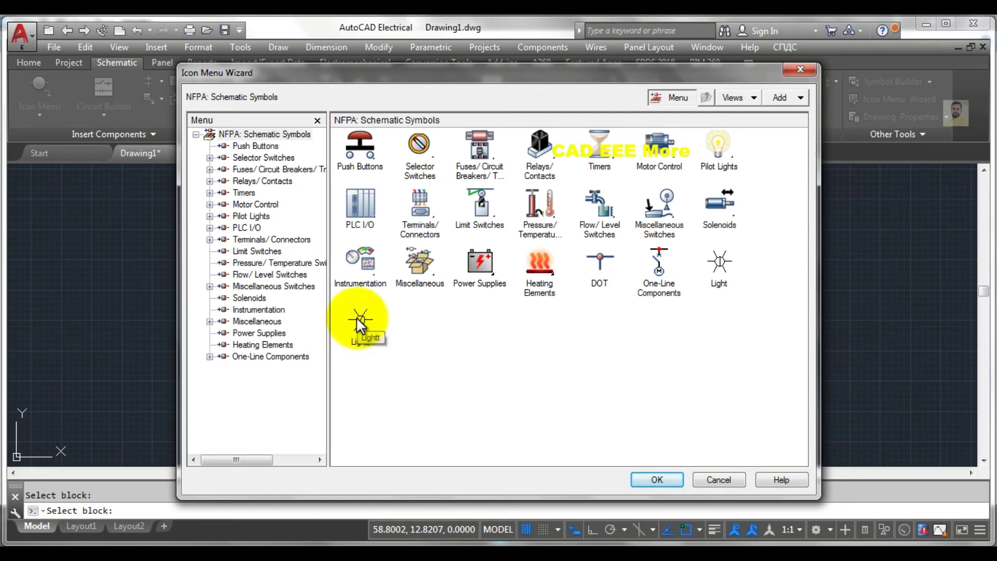
{"action": "left_click", "coordinate": [654, 473]}
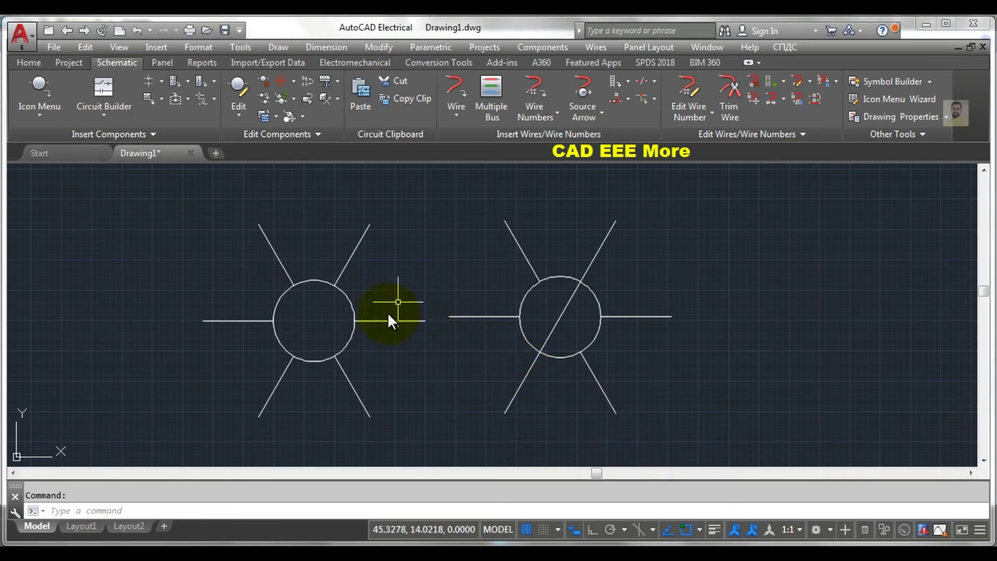
{"action": "scroll", "coordinate": [394, 318], "scroll_direction": "down", "scroll_amount": 2}
{"action": "middle_click_drag", "start_coordinate": [433, 333], "coordinate": [411, 350]}
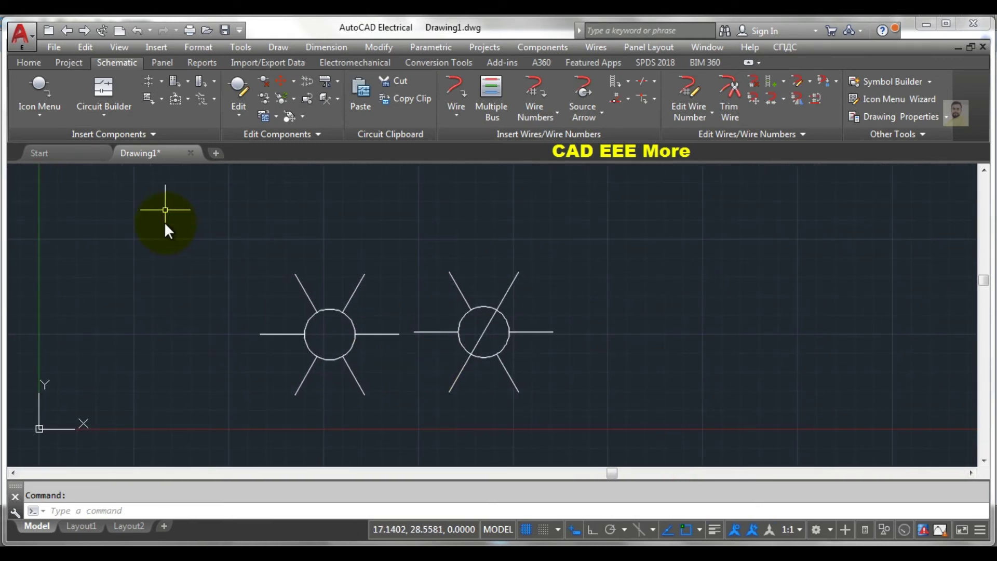
Insert a Lightt symbol from the NFPA icon menu to the right of the suns.
{"action": "left_click", "coordinate": [31, 93]}
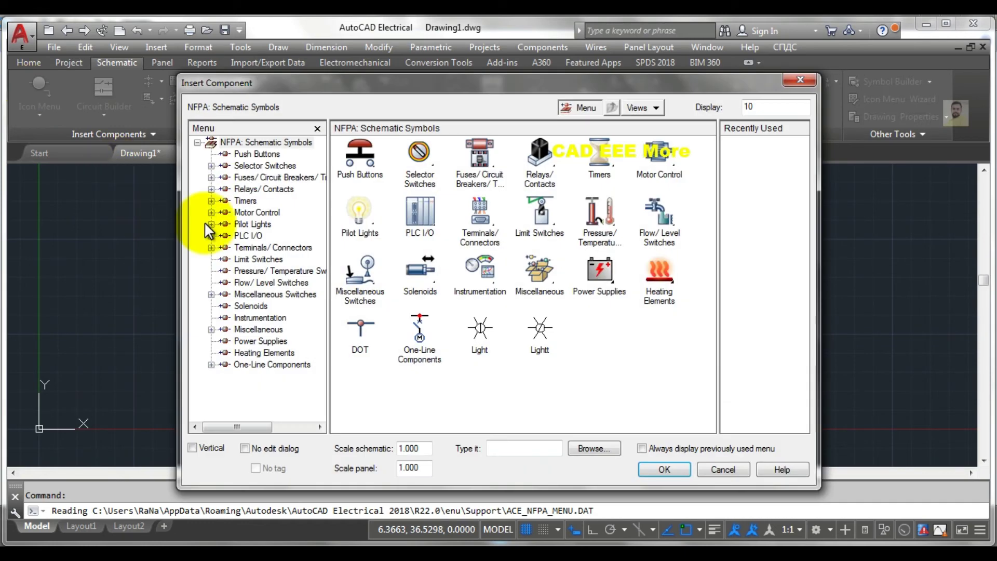
{"action": "left_click", "coordinate": [538, 328]}
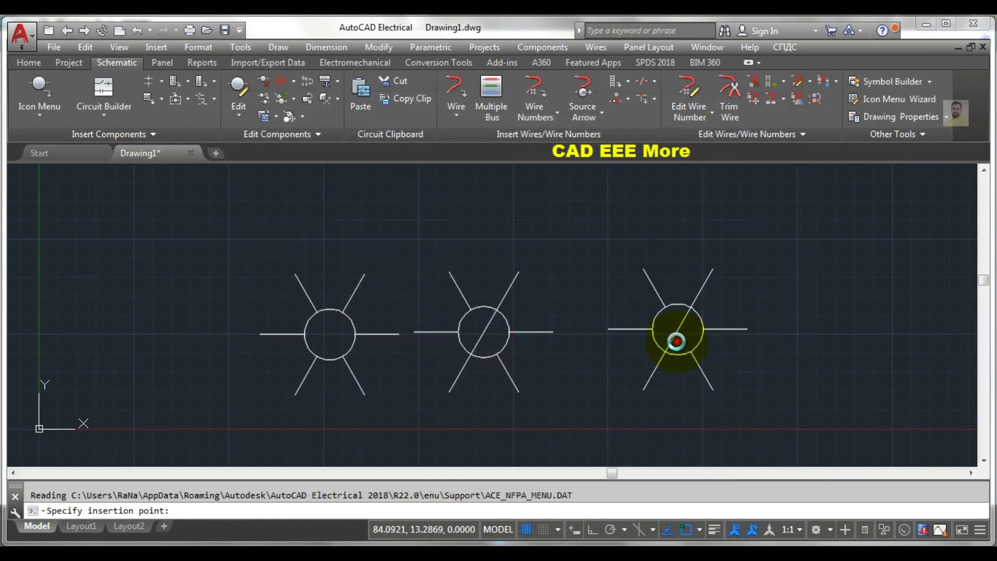
{"action": "scroll", "coordinate": [601, 324], "scroll_direction": "down", "scroll_amount": 2}
{"action": "scroll", "coordinate": [602, 325], "scroll_direction": "down", "scroll_amount": 2}
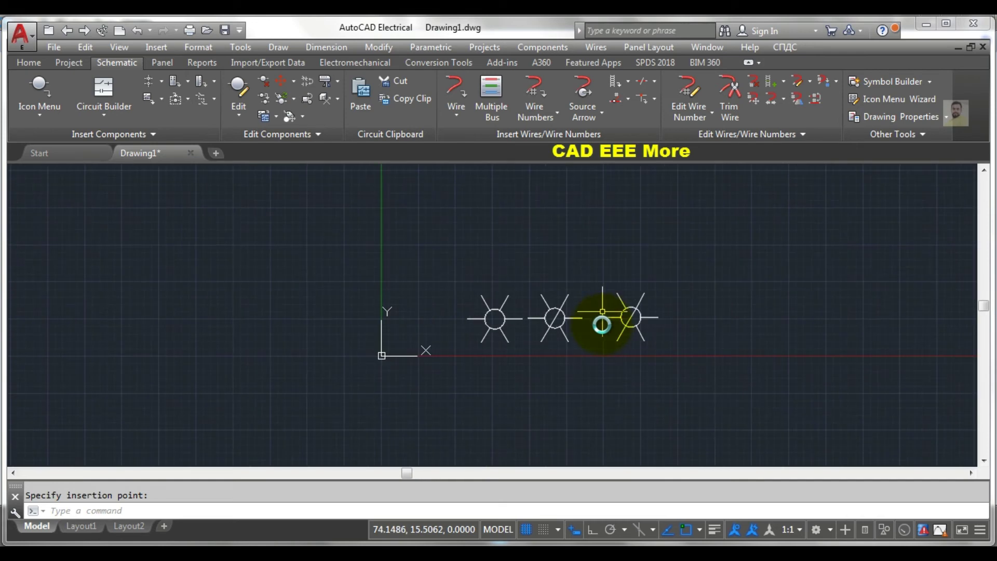
{"action": "scroll", "coordinate": [602, 324], "scroll_direction": "up", "scroll_amount": 2}
{"action": "middle_click_drag", "start_coordinate": [601, 322], "coordinate": [541, 338]}
{"action": "left_click", "coordinate": [538, 338]}
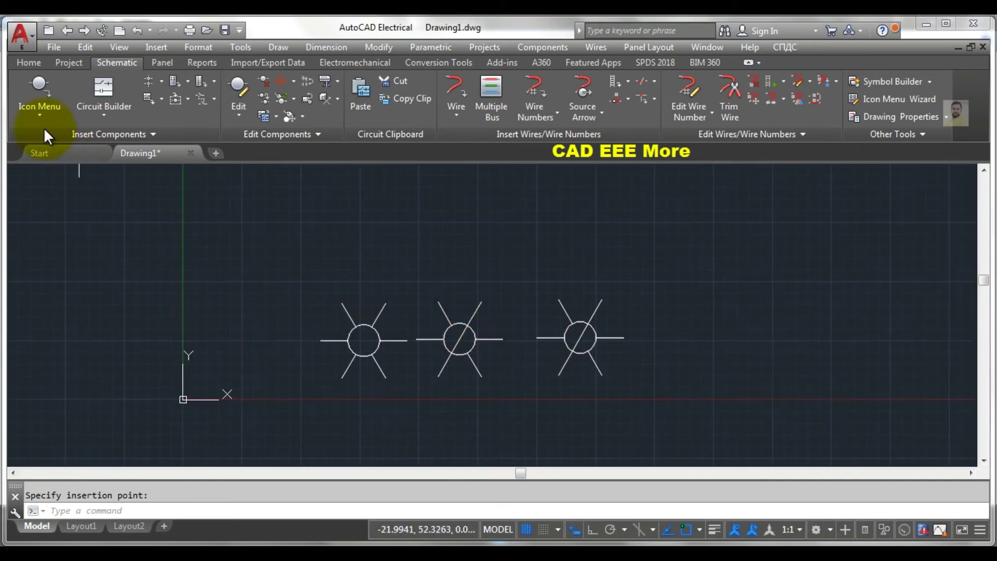
Insert a second Lightt symbol, then close the symbol browser without inserting.
{"action": "left_click", "coordinate": [31, 88]}
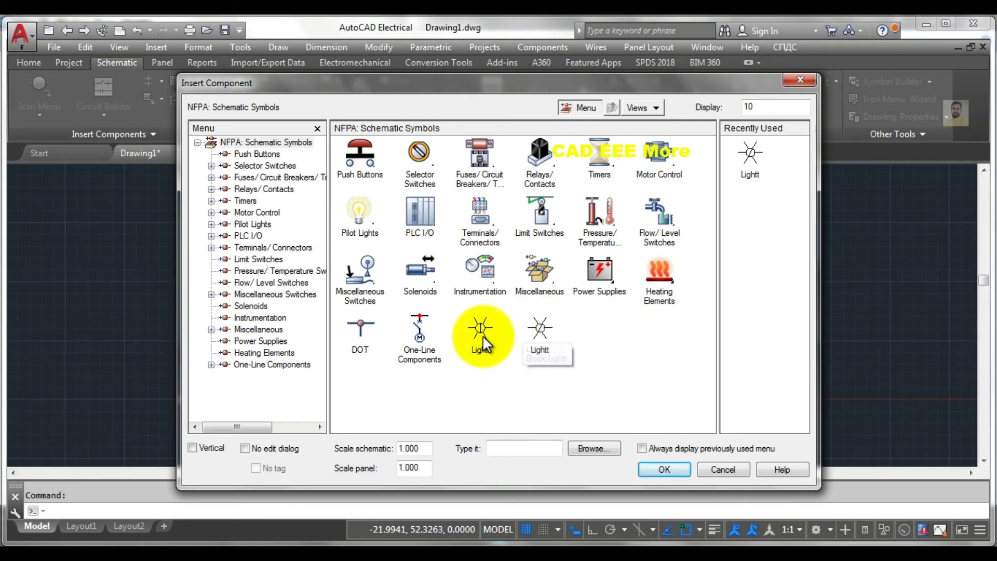
{"action": "left_click", "coordinate": [537, 326]}
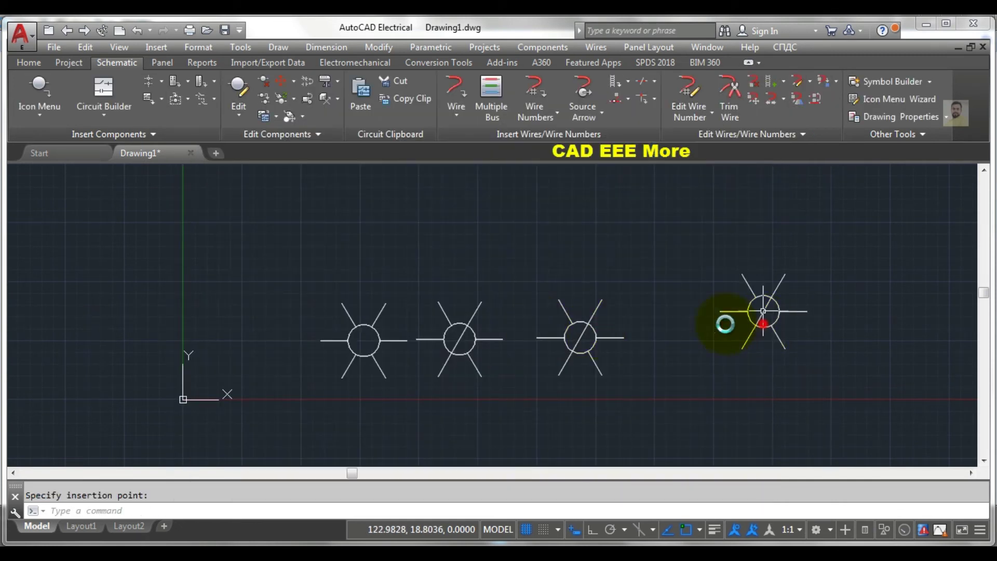
{"action": "left_click", "coordinate": [33, 86]}
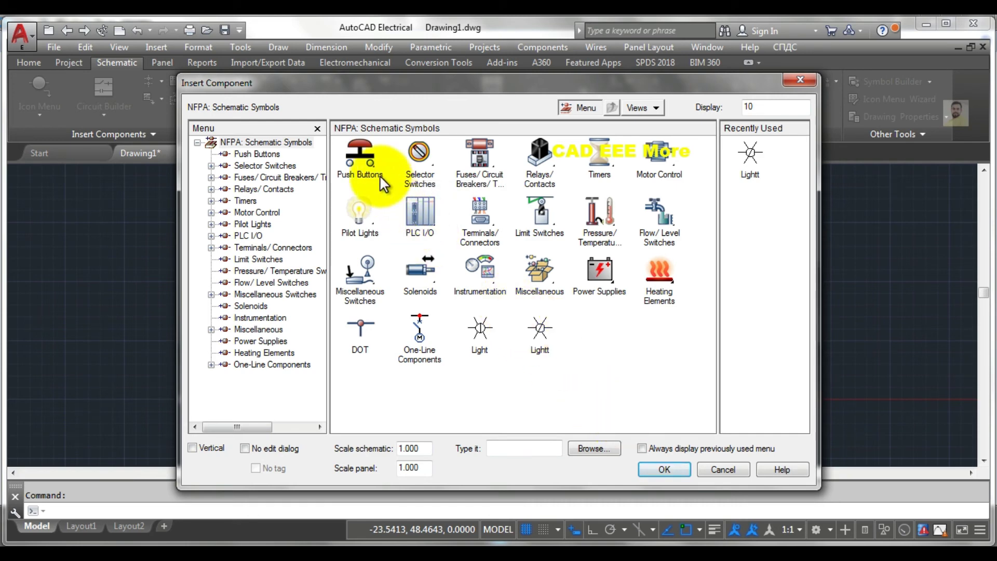
{"action": "left_click", "coordinate": [715, 469]}
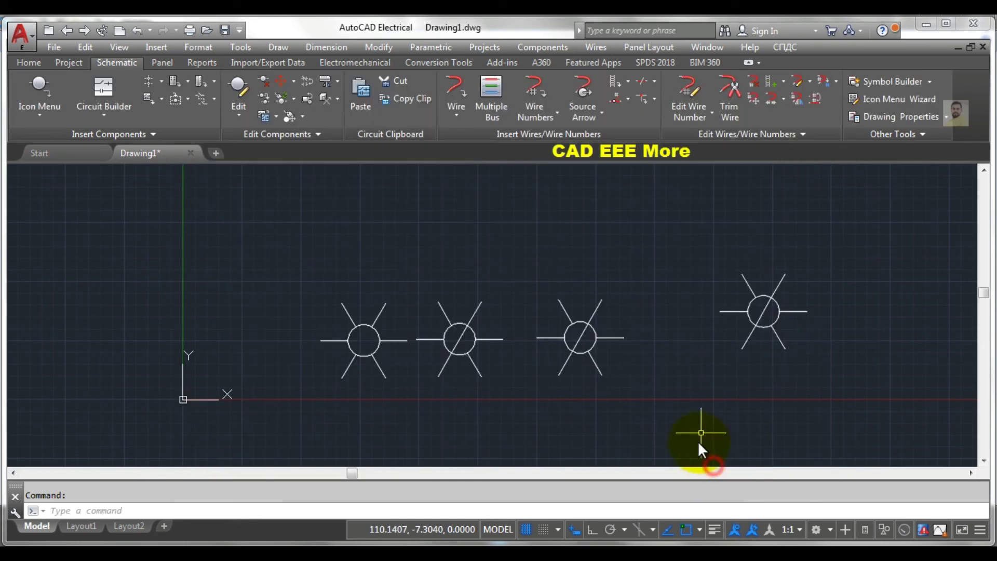
Reopen the Icon Menu Wizard on the default ACE_NFPA_MENU.DAT file.
{"action": "left_click", "coordinate": [870, 97]}
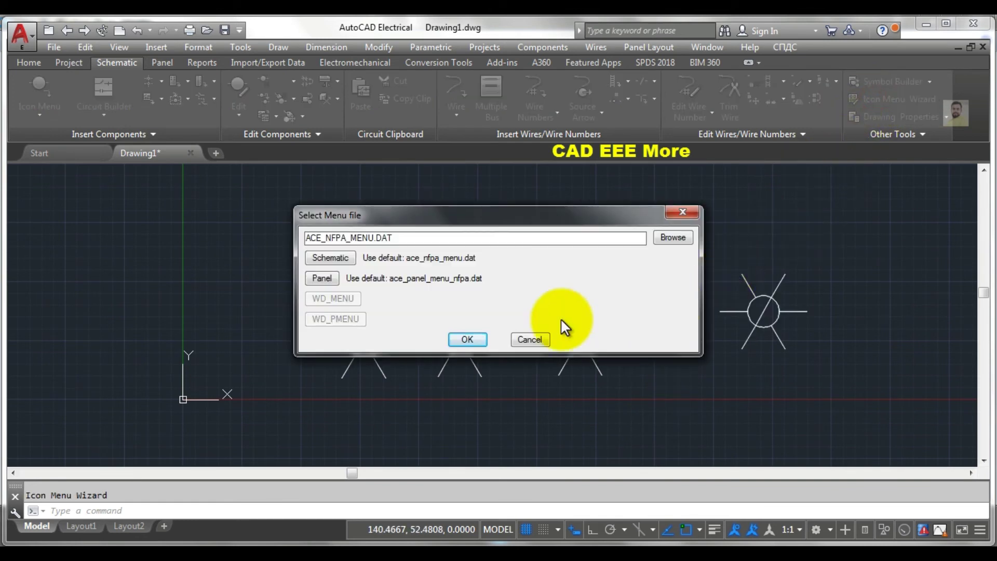
{"action": "left_click", "coordinate": [337, 258]}
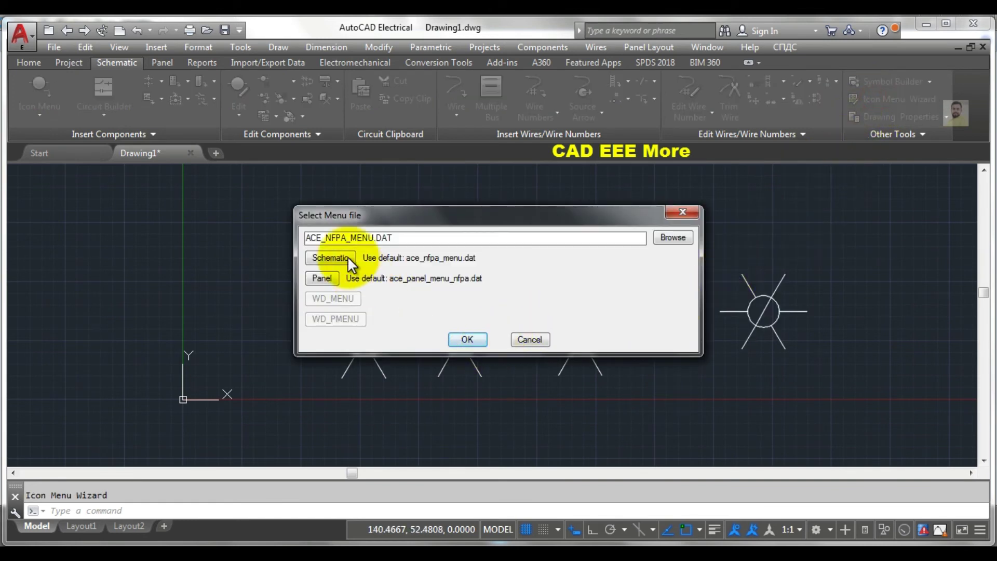
{"action": "left_click", "coordinate": [468, 339]}
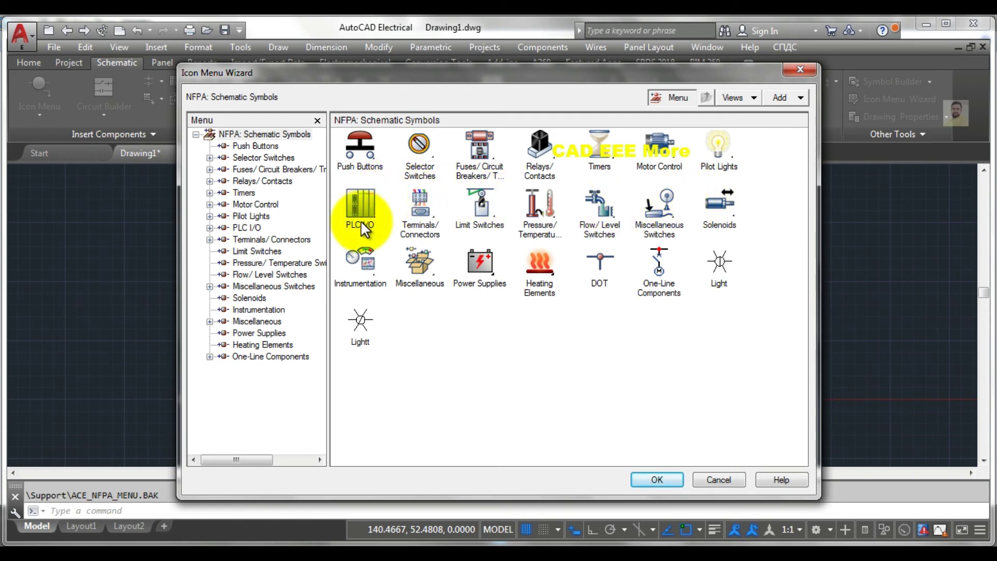
Open the Push Buttons submenu and start a new component icon there.
{"action": "left_click", "coordinate": [355, 149]}
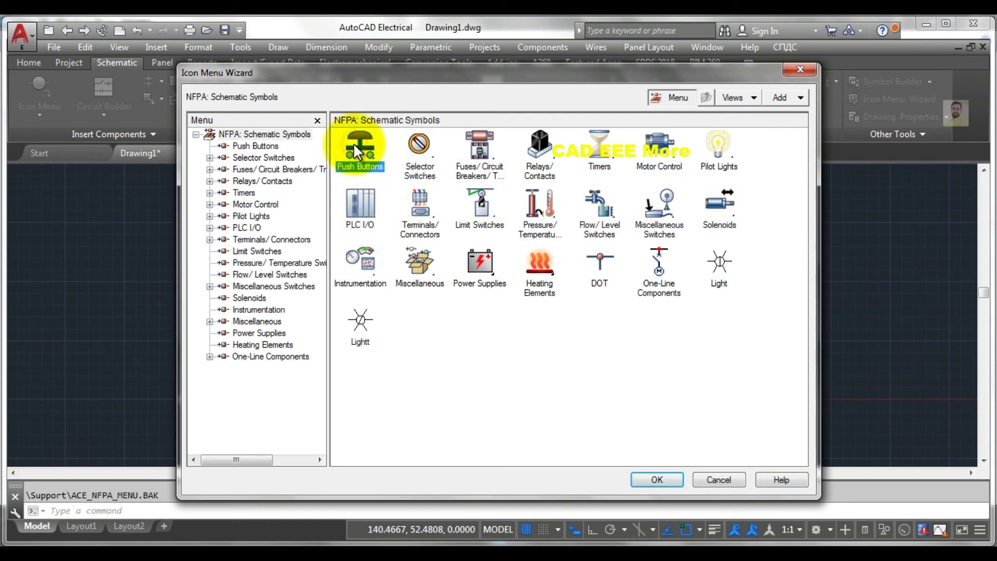
{"action": "double_click", "coordinate": [354, 146]}
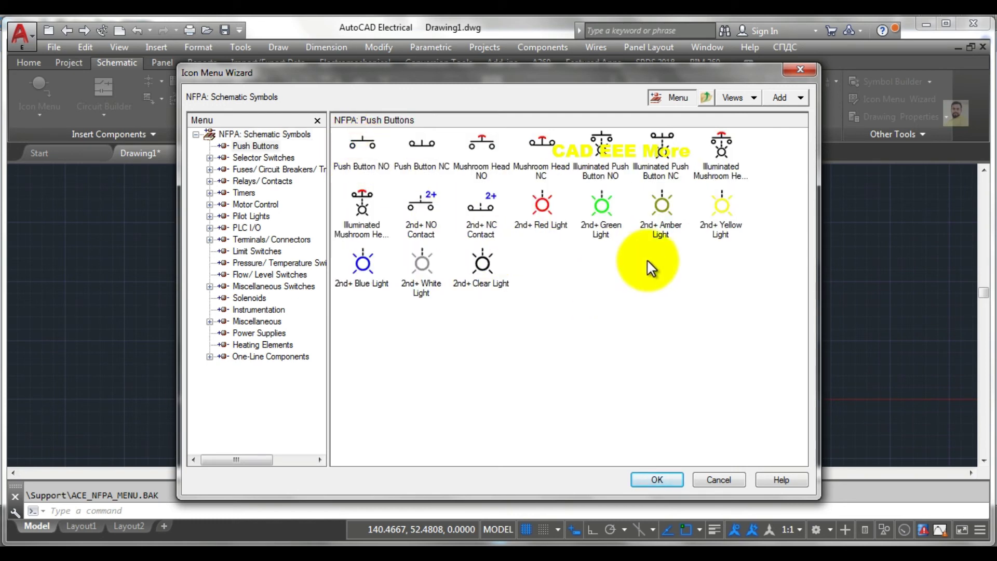
{"action": "left_click", "coordinate": [777, 101]}
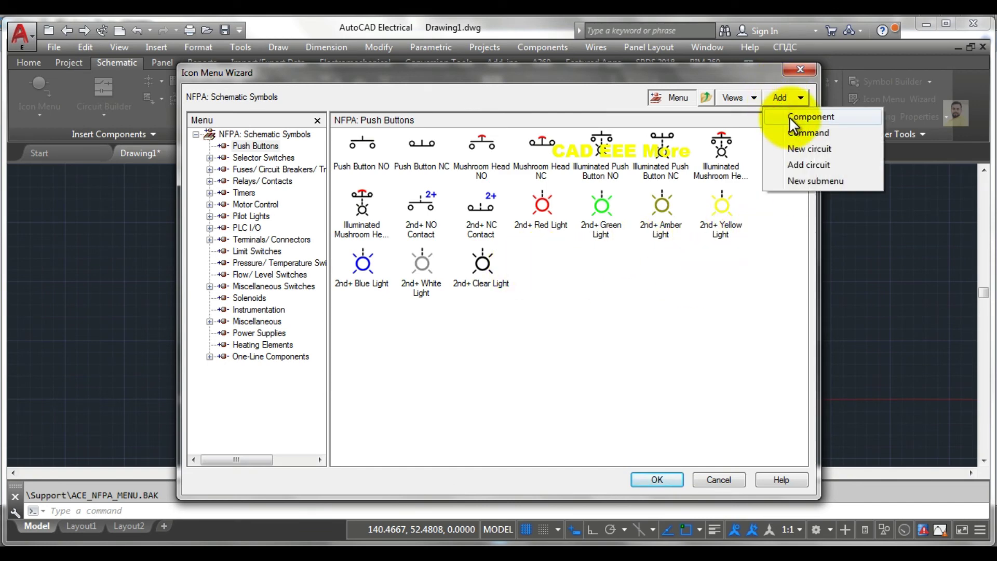
{"action": "left_click", "coordinate": [789, 116]}
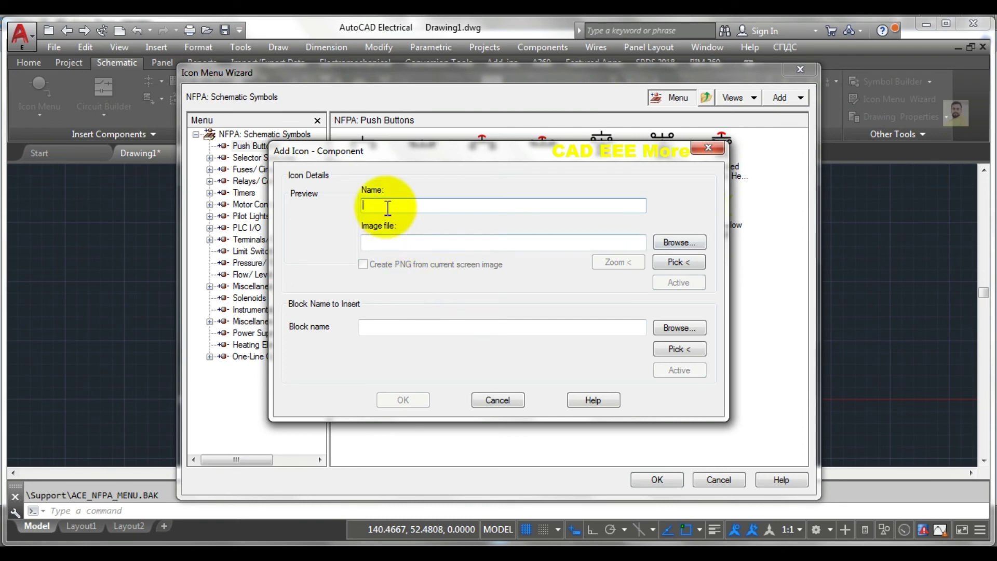
Create a Lightt icon in Push Buttons using the slashed lamp as image and block, then return to the menu root.
{"action": "left_click", "coordinate": [386, 207]}
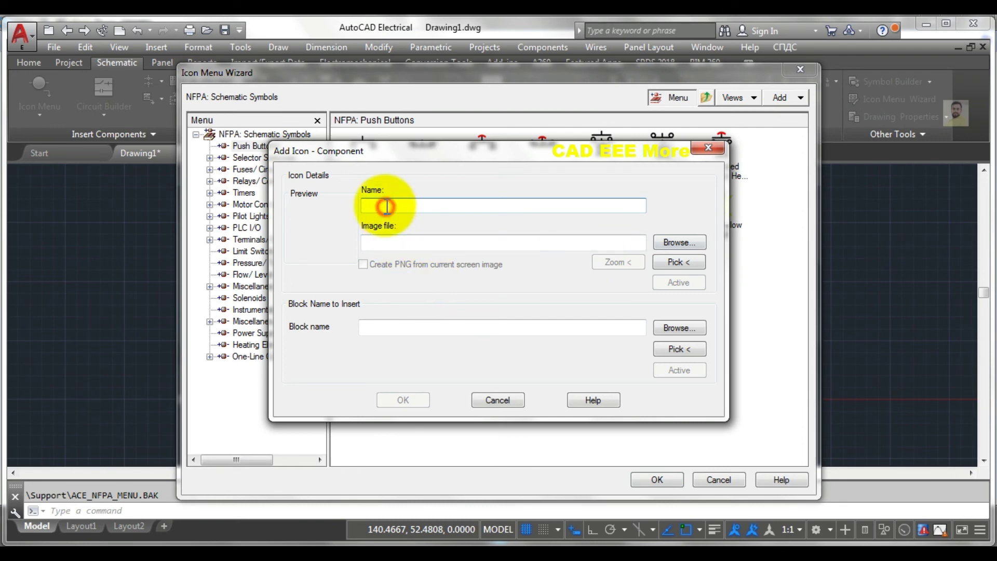
{"action": "left_click", "coordinate": [668, 262]}
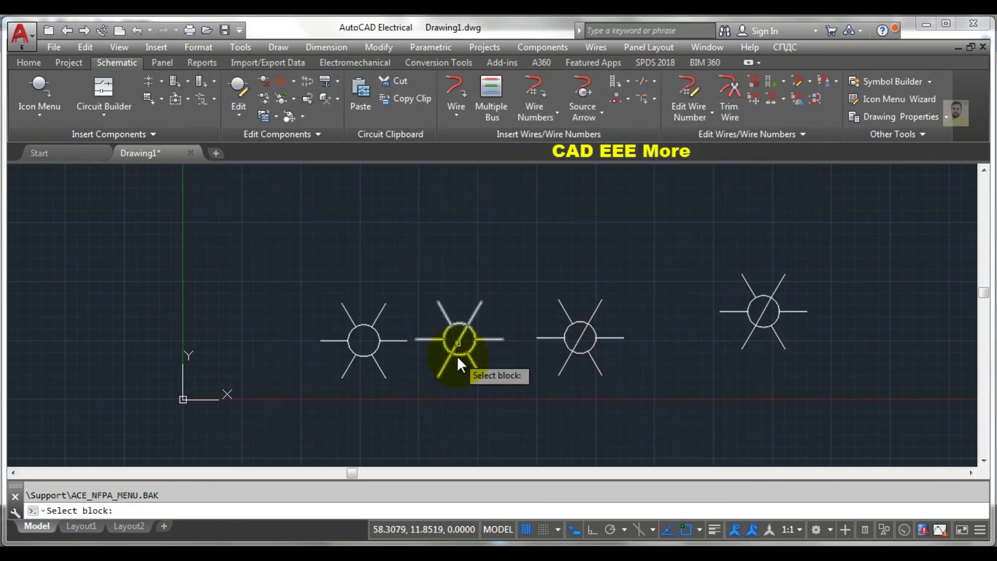
{"action": "left_click", "coordinate": [457, 354]}
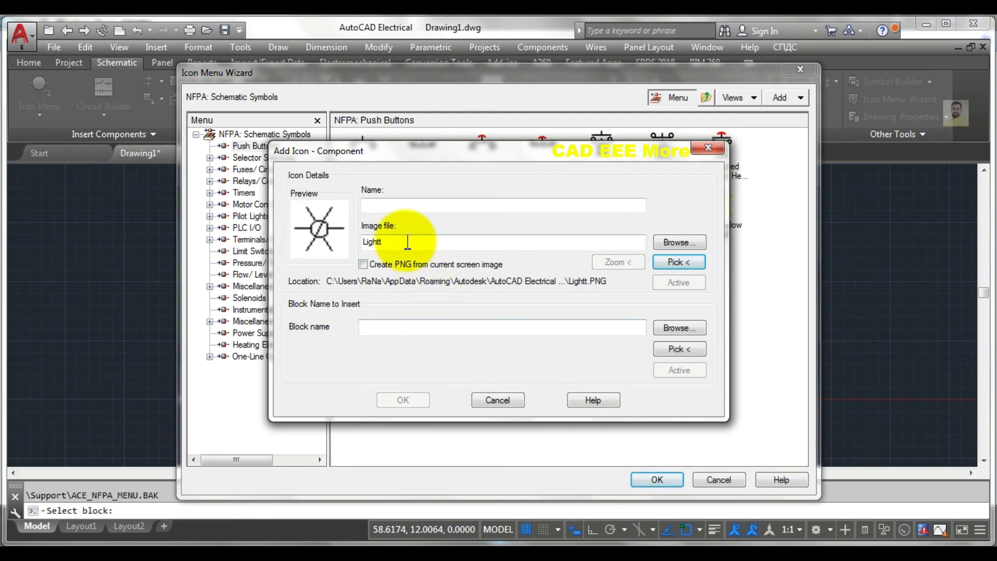
{"action": "left_click", "coordinate": [385, 206]}
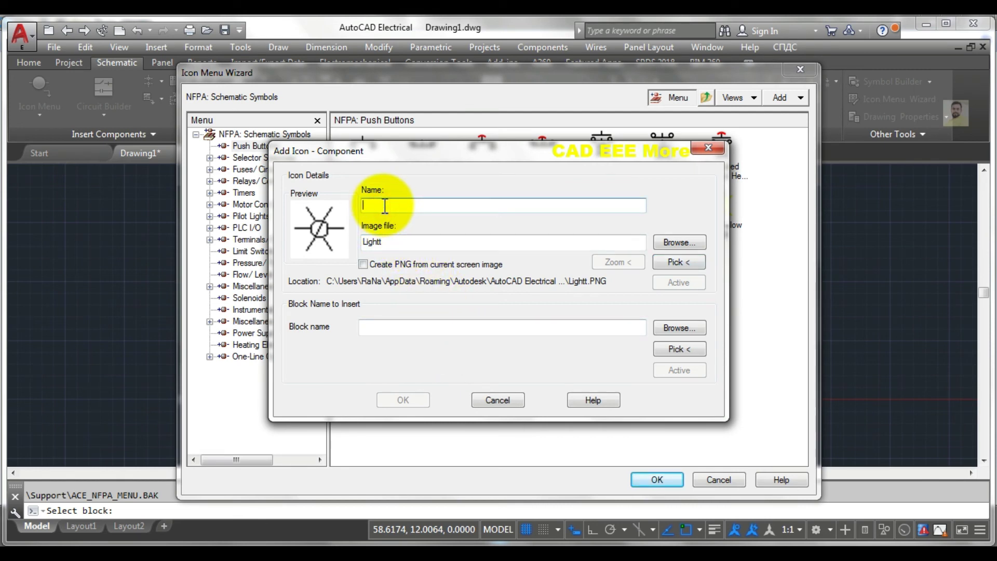
{"action": "type", "text": "Lightt"}
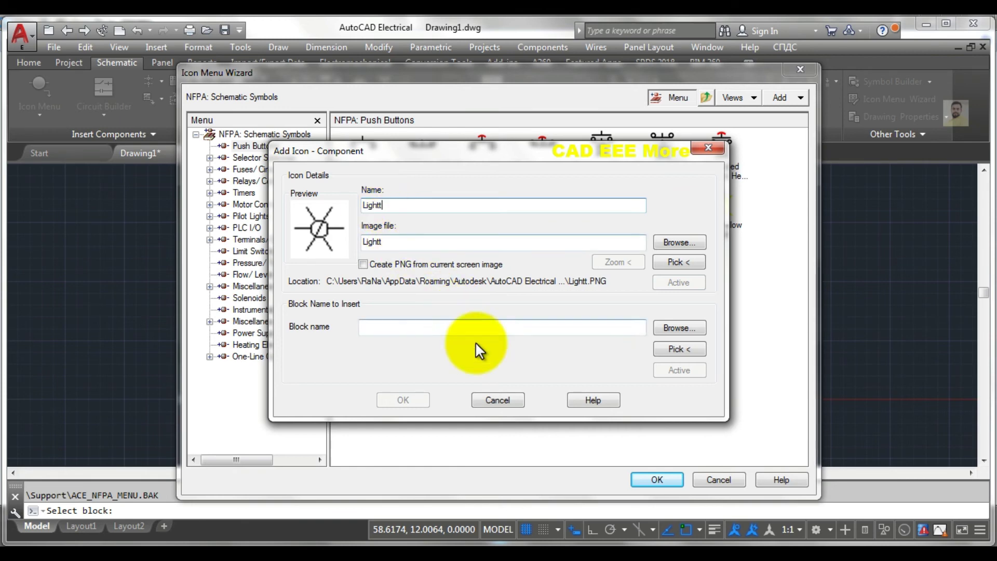
{"action": "left_click", "coordinate": [670, 348]}
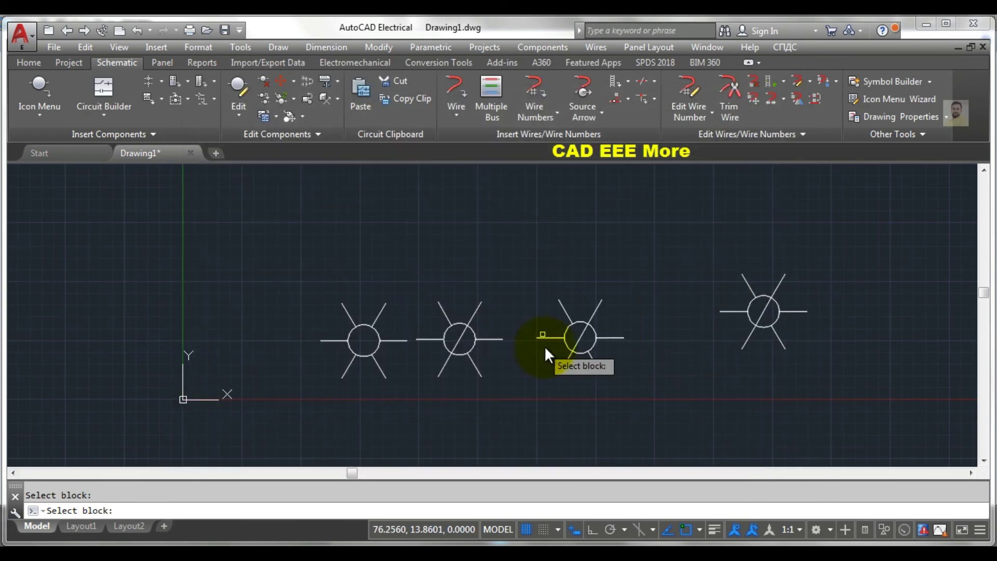
{"action": "left_click", "coordinate": [460, 348]}
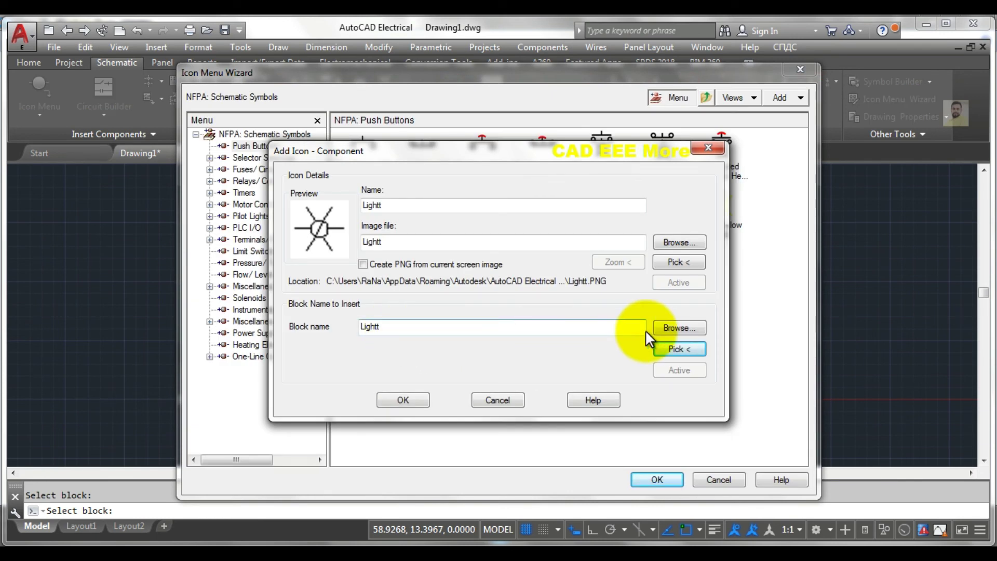
{"action": "left_click", "coordinate": [403, 400]}
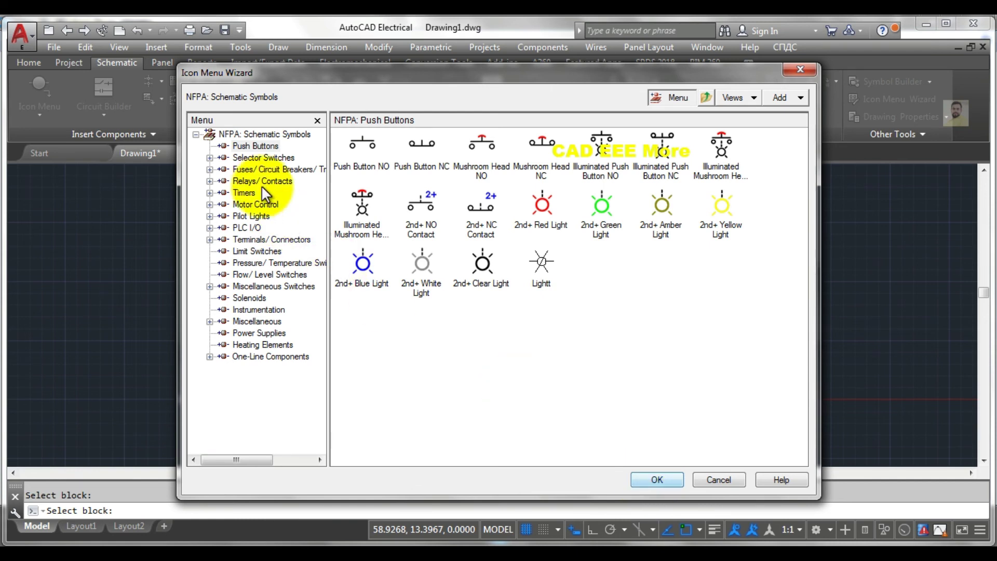
{"action": "left_click", "coordinate": [240, 134]}
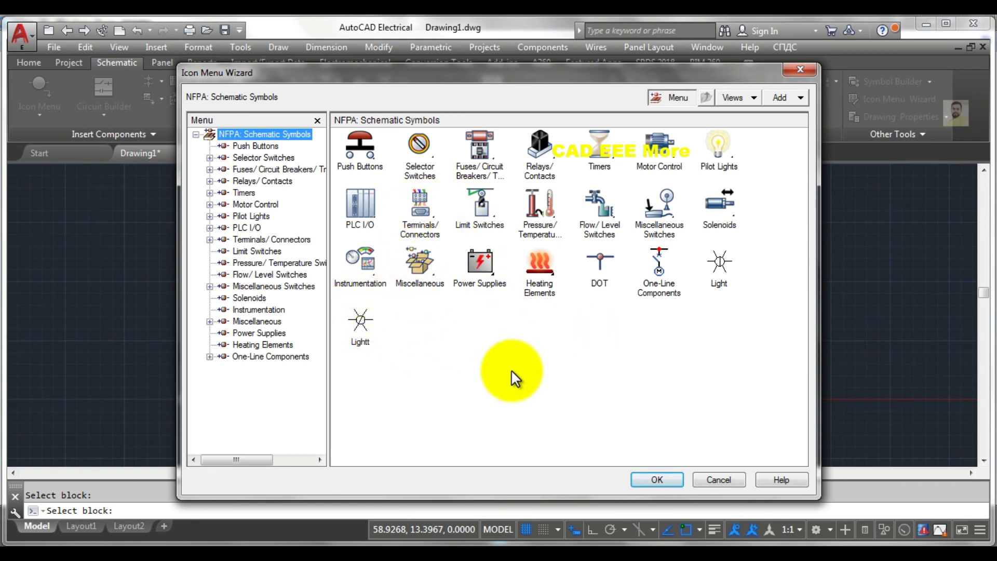
Reopen the Icon Menu Wizard on the default menu file and copy the Lightt icon.
{"action": "left_click", "coordinate": [722, 476]}
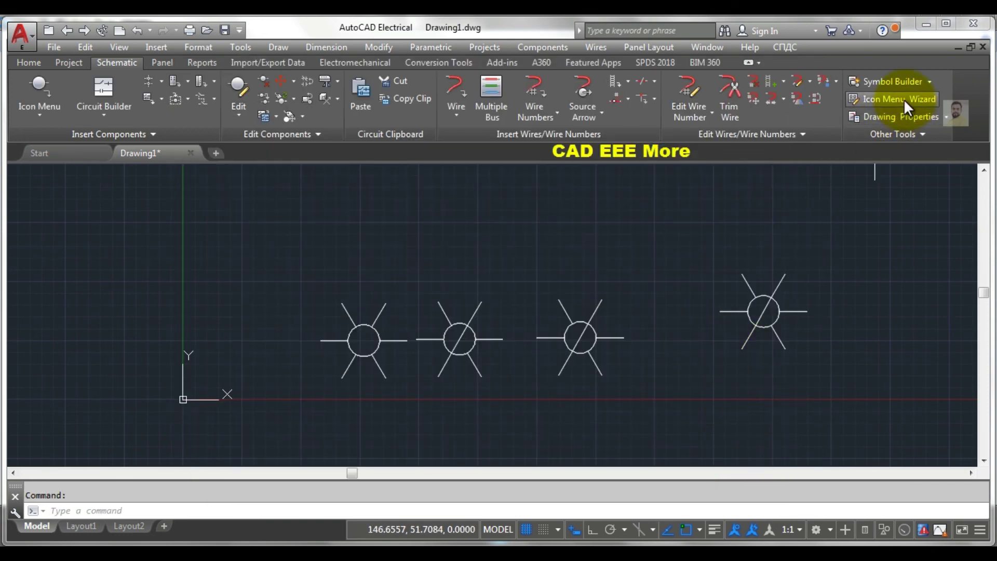
{"action": "left_click", "coordinate": [903, 99]}
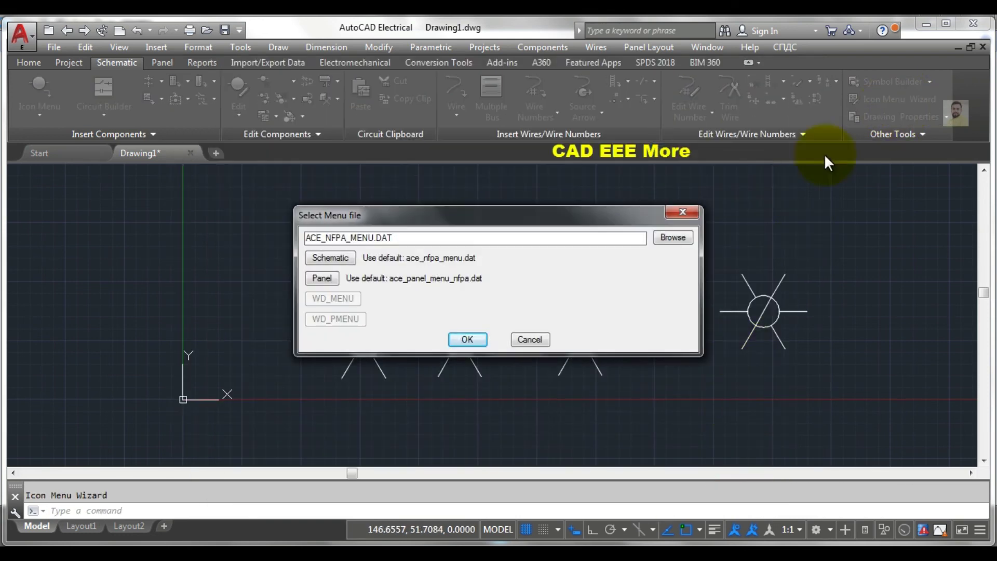
{"action": "left_click", "coordinate": [468, 339]}
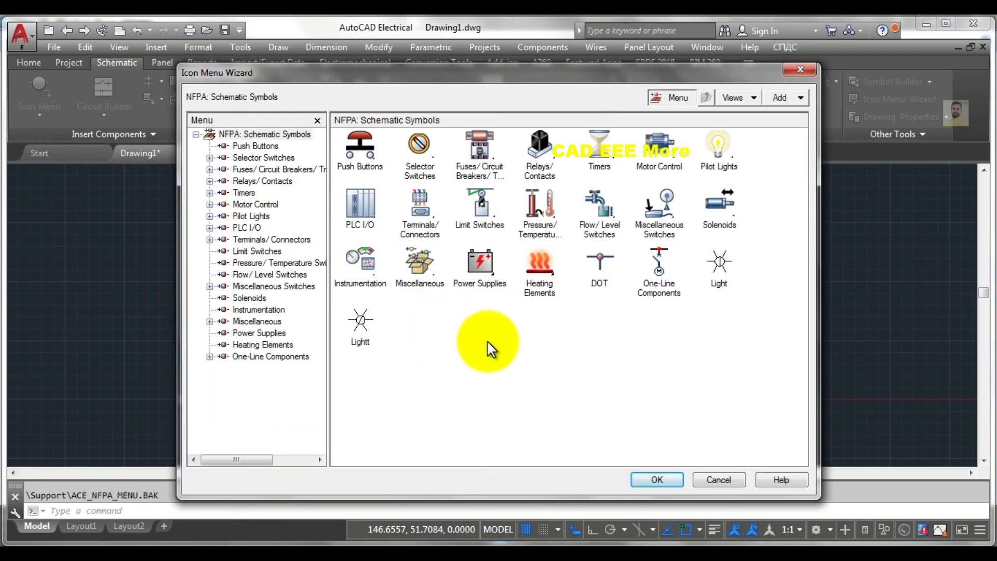
{"action": "left_click", "coordinate": [358, 319]}
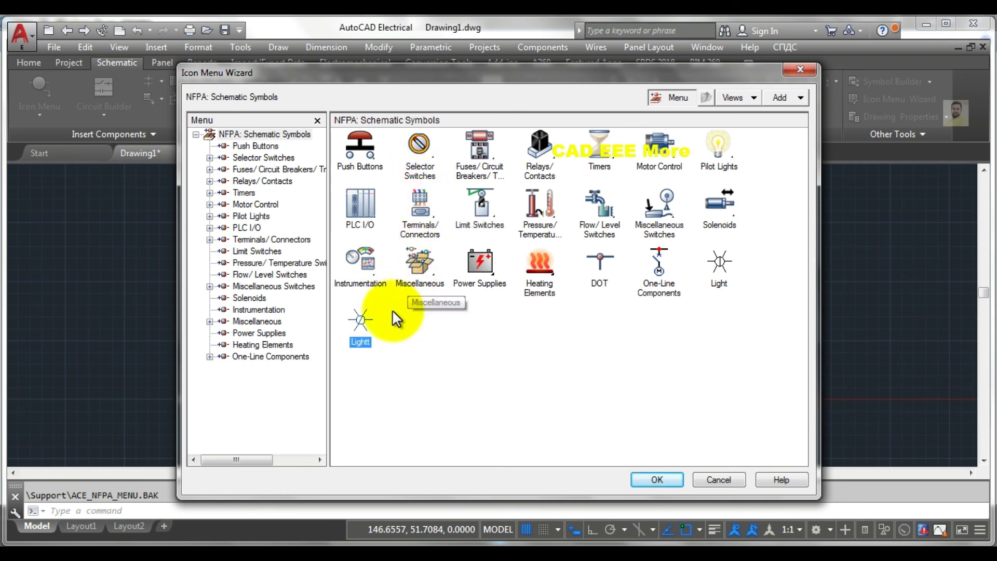
{"action": "right_click", "coordinate": [355, 319]}
{"action": "mouse_move", "coordinate": [391, 313]}
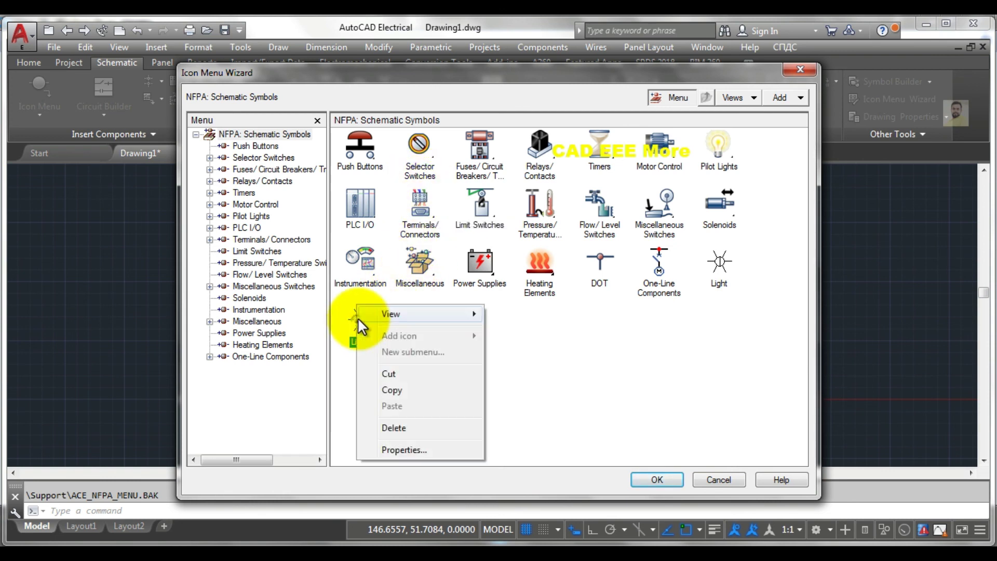
{"action": "left_click", "coordinate": [391, 389]}
Paste the Lightt icon into the Selector Switches submenu and save the menu changes.
{"action": "left_click", "coordinate": [416, 148]}
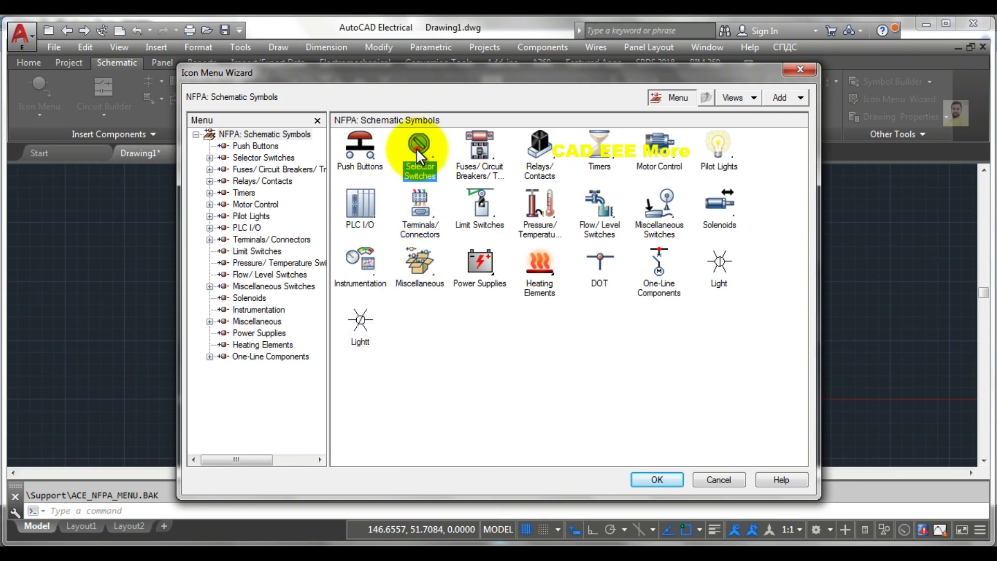
{"action": "double_click", "coordinate": [418, 154]}
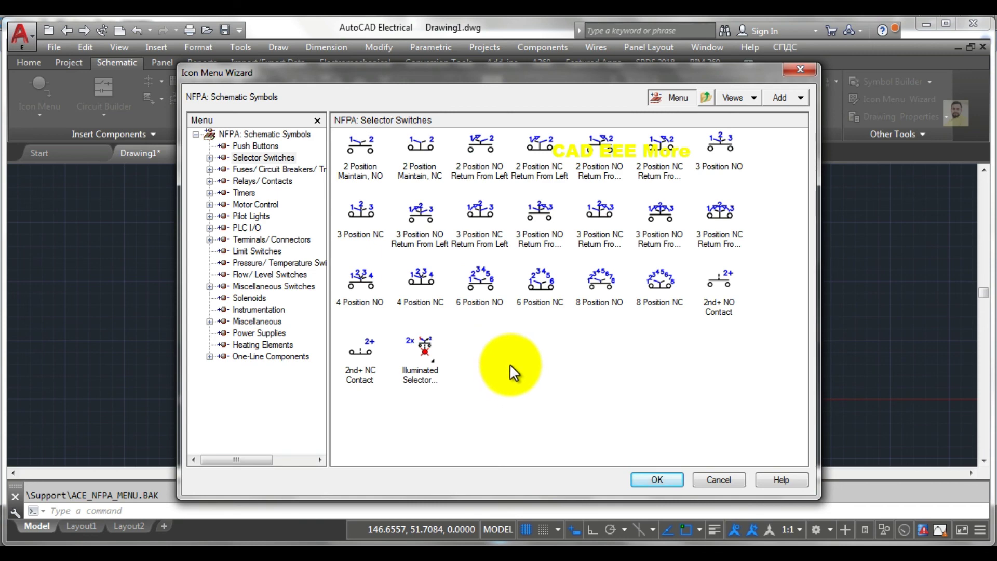
{"action": "right_click", "coordinate": [512, 350]}
{"action": "left_click", "coordinate": [550, 450]}
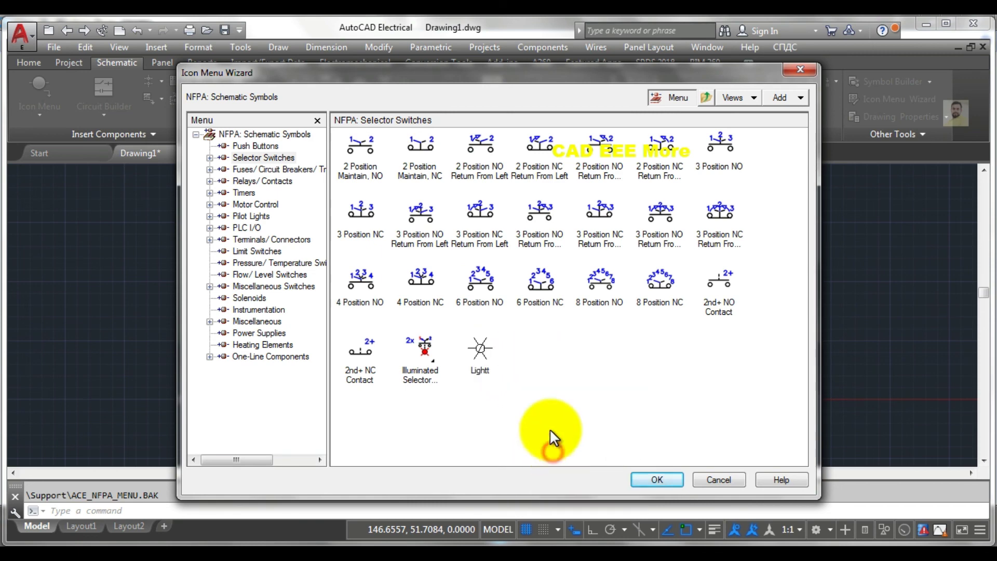
{"action": "left_click", "coordinate": [667, 480]}
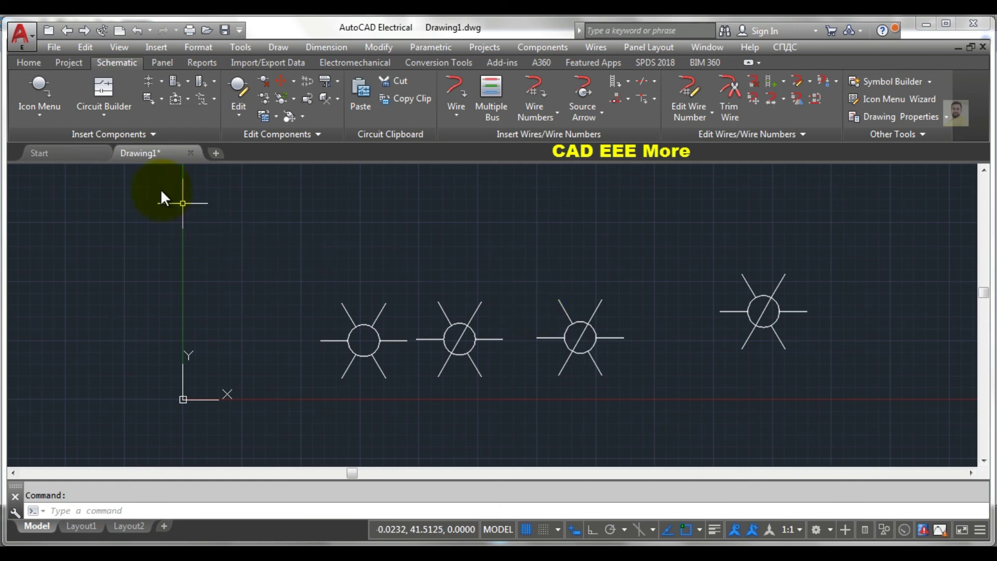
{"action": "left_click", "coordinate": [41, 89]}
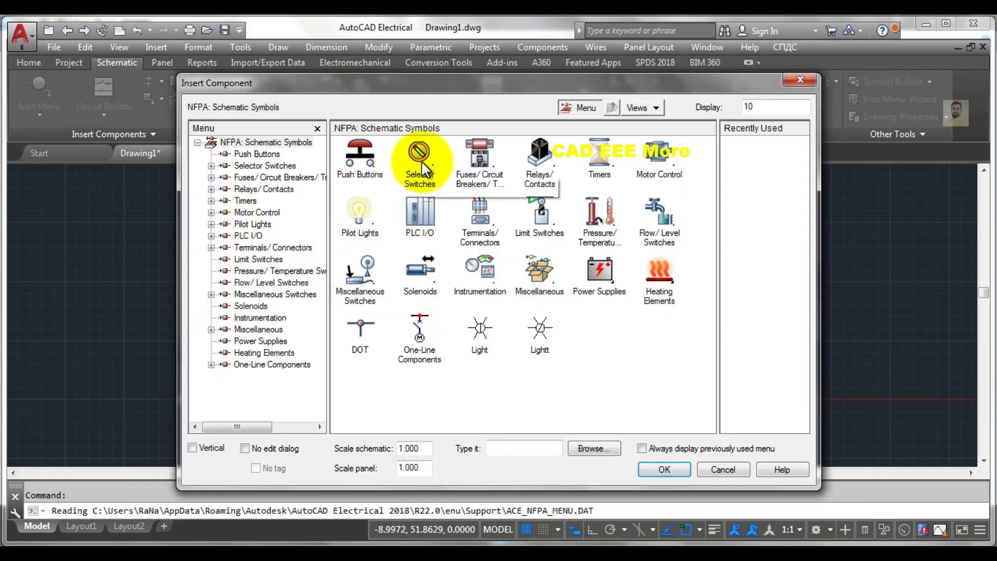
{"action": "left_click", "coordinate": [421, 158]}
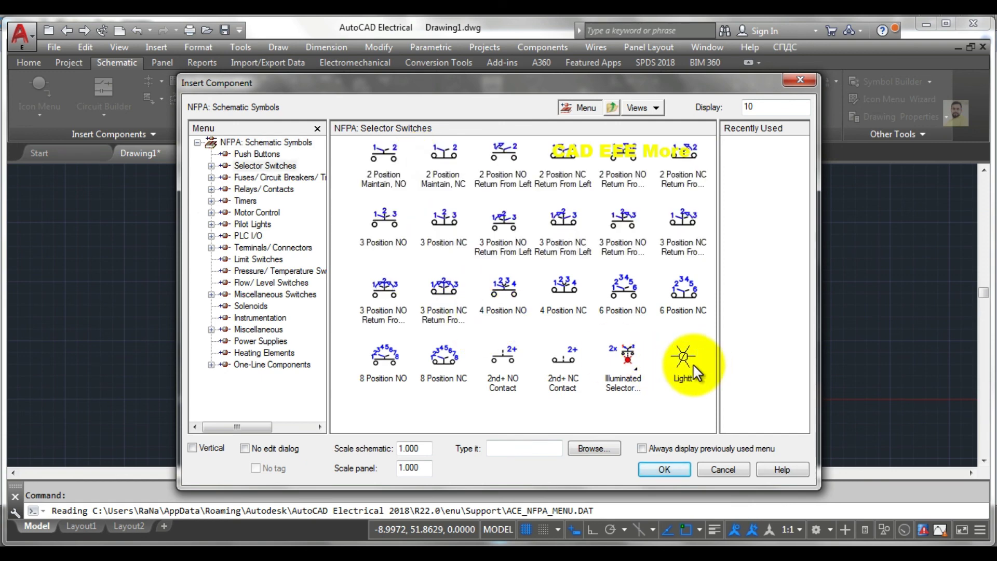
{"action": "left_click", "coordinate": [250, 152]}
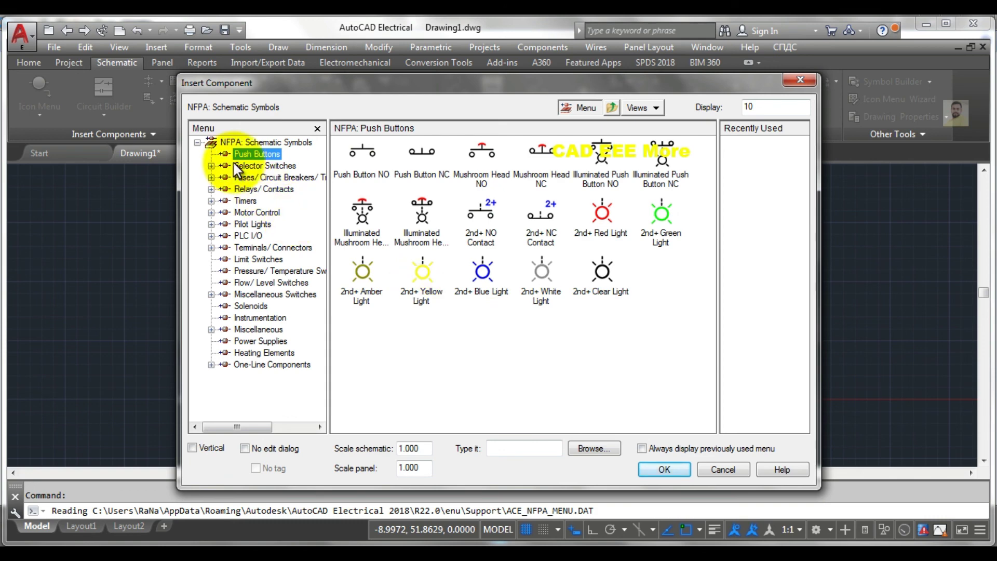
{"action": "left_click", "coordinate": [256, 166]}
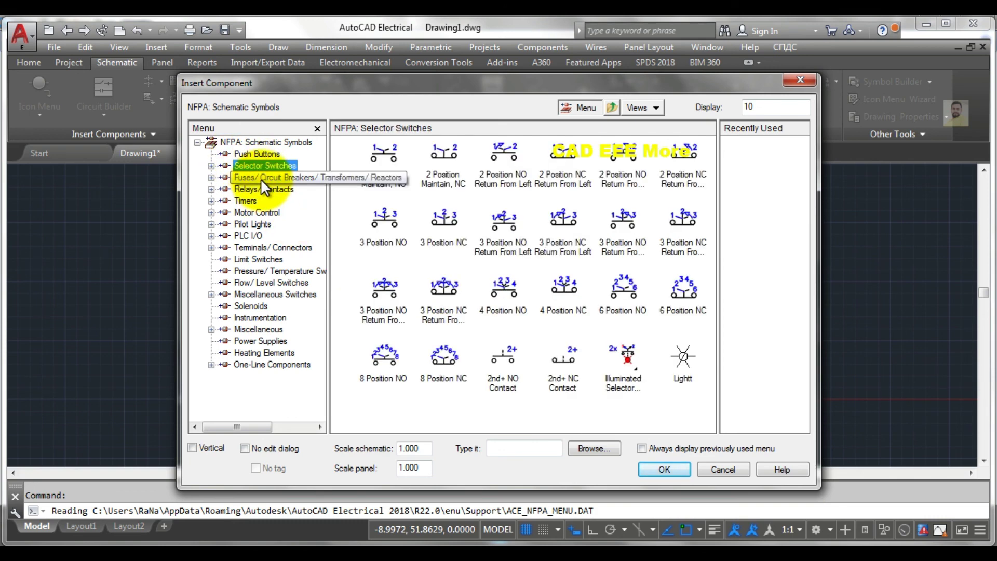
{"action": "left_click", "coordinate": [260, 179]}
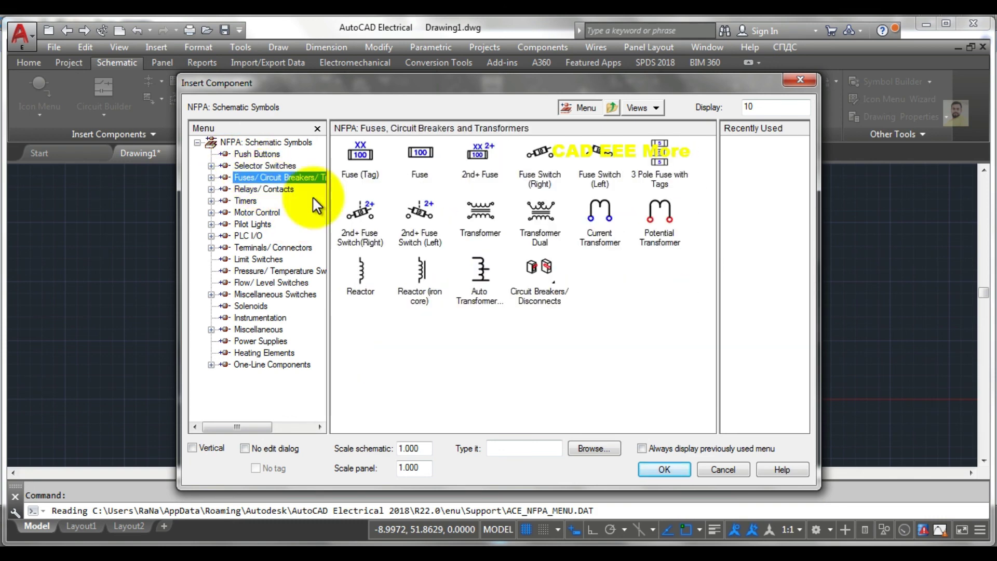
{"action": "left_click", "coordinate": [664, 470]}
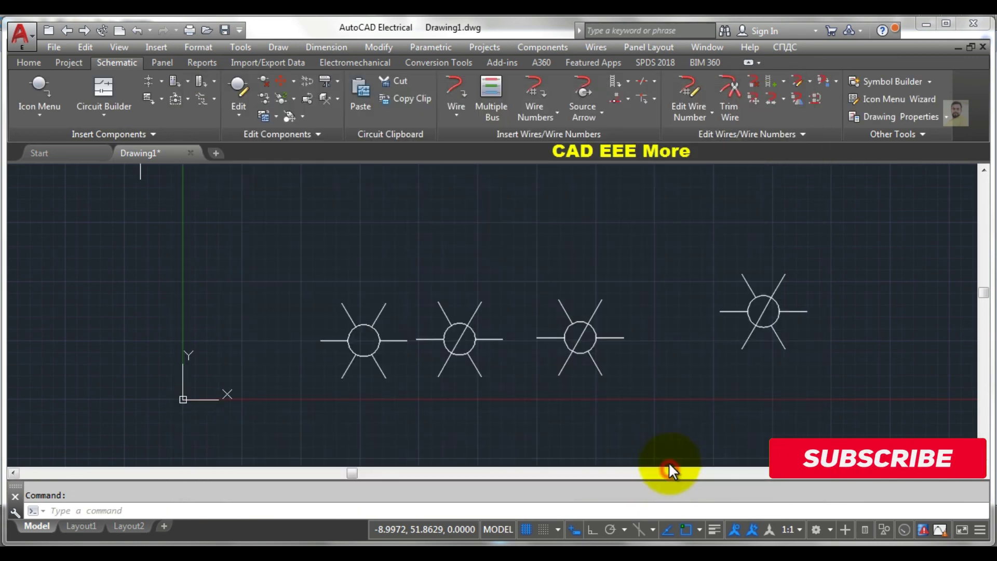
{"action": "middle_click_drag", "start_coordinate": [648, 326], "coordinate": [563, 358]}
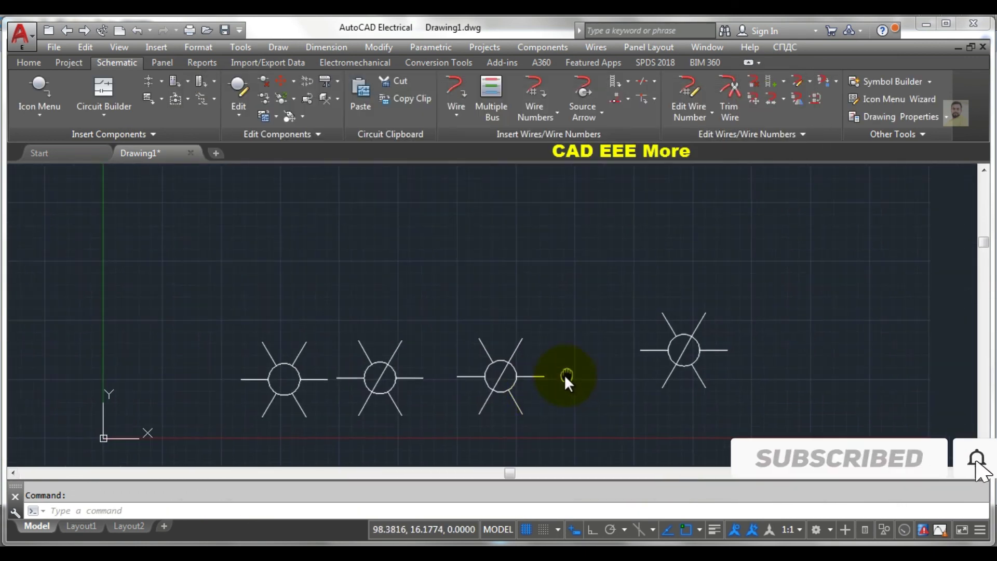
{"action": "scroll", "coordinate": [564, 364], "scroll_direction": "up", "scroll_amount": 2}
{"action": "scroll", "coordinate": [565, 370], "scroll_direction": "down", "scroll_amount": 4}
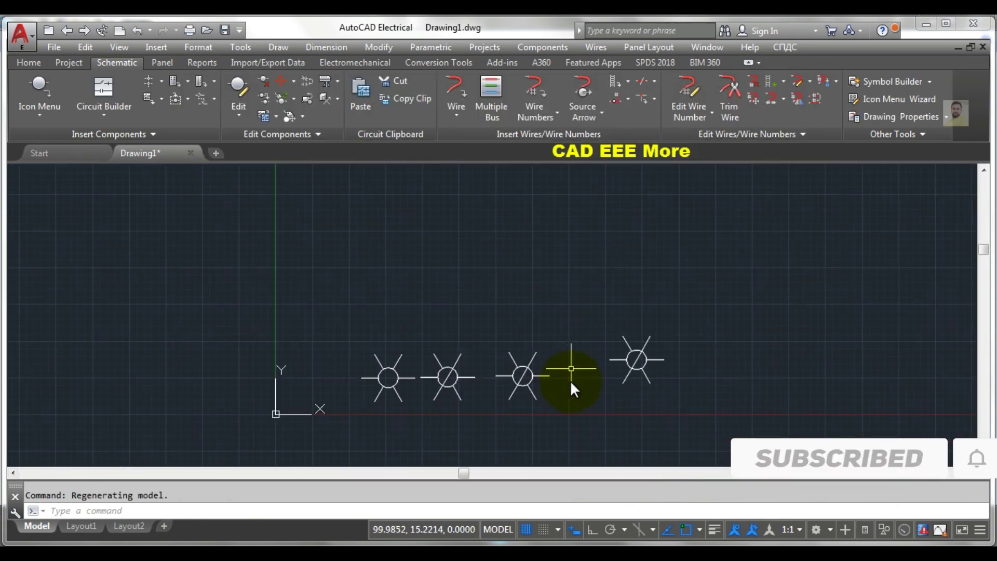
{"action": "scroll", "coordinate": [571, 378], "scroll_direction": "up", "scroll_amount": 2}
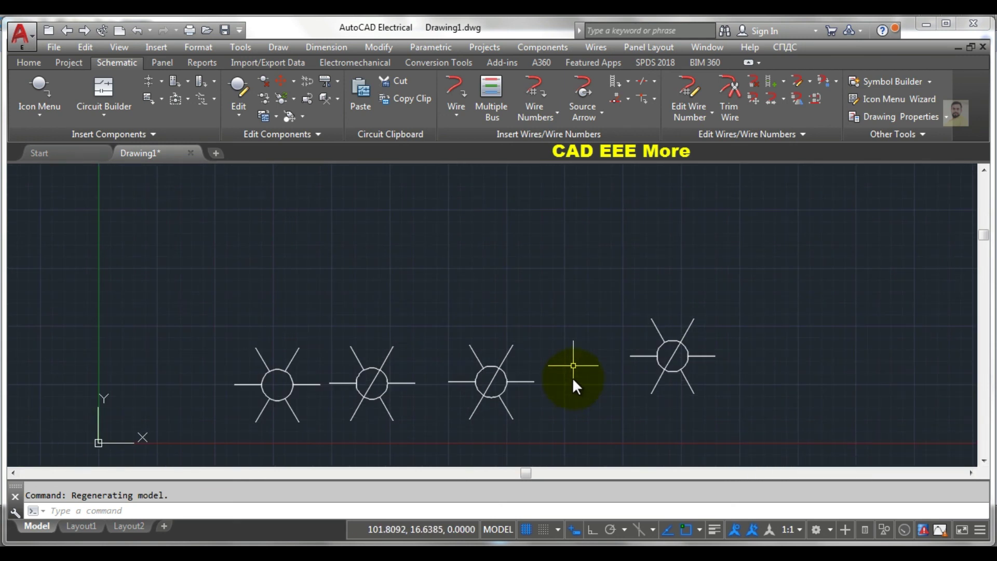